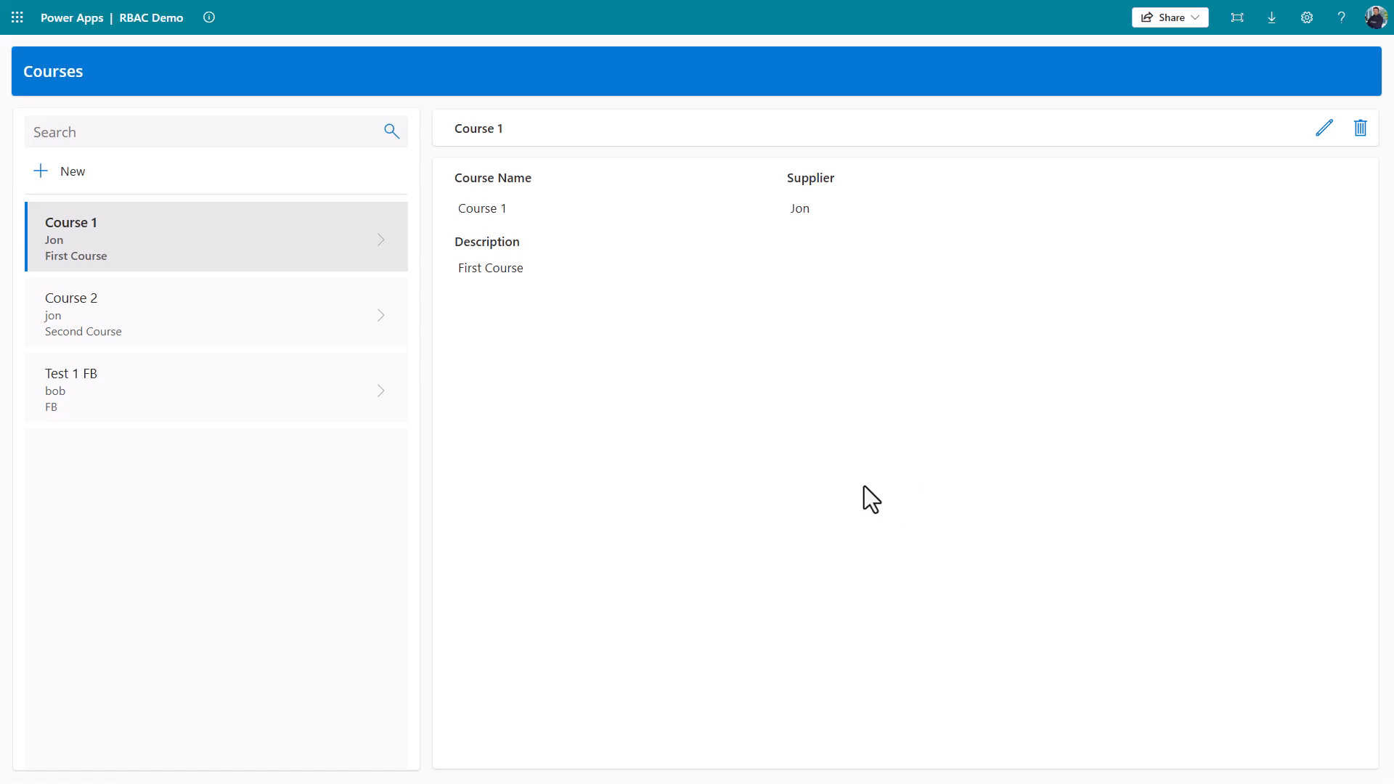
# Edit Course 1, replace its supplier with another supplier's name and save the record.
pyautogui.click(1322, 131)
pyautogui.moveTo(964, 214); pyautogui.dragTo(787, 224)
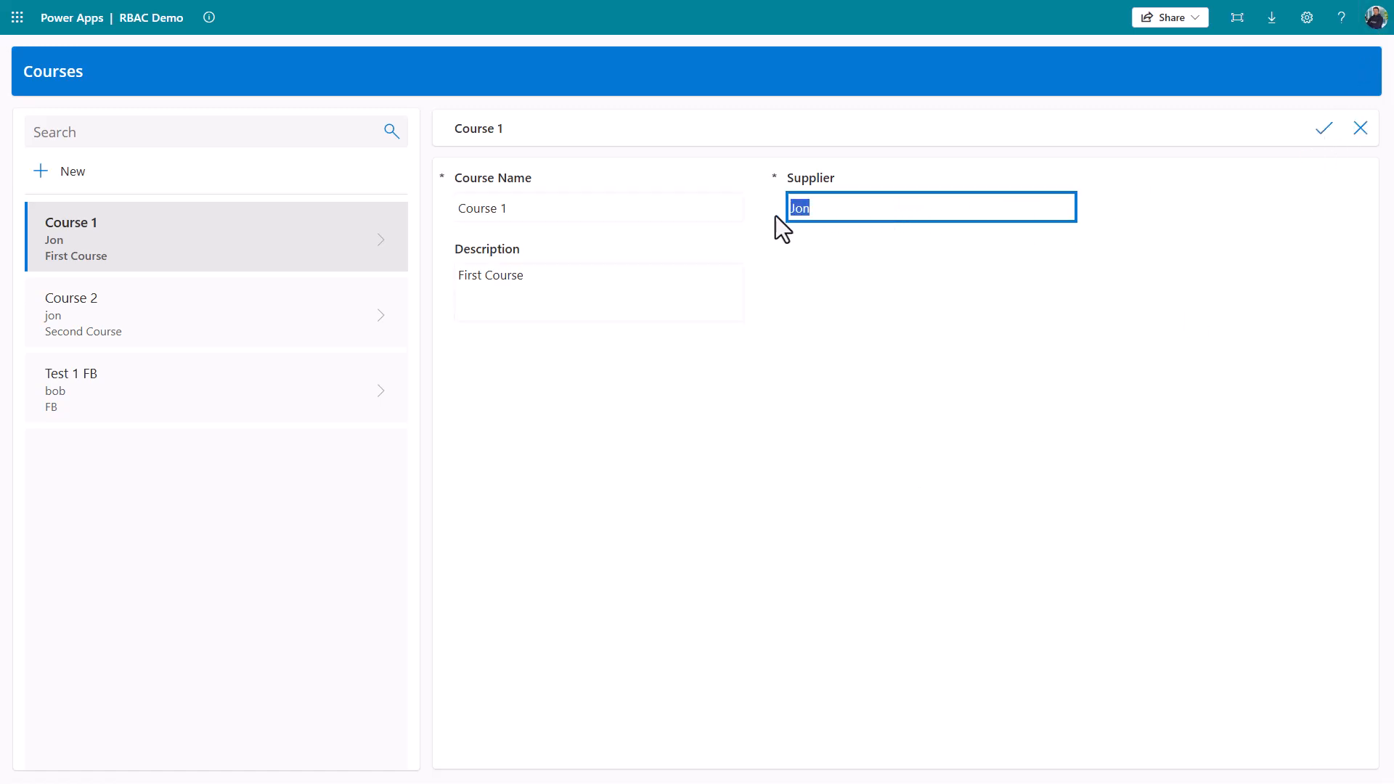
pyautogui.click(1320, 133)
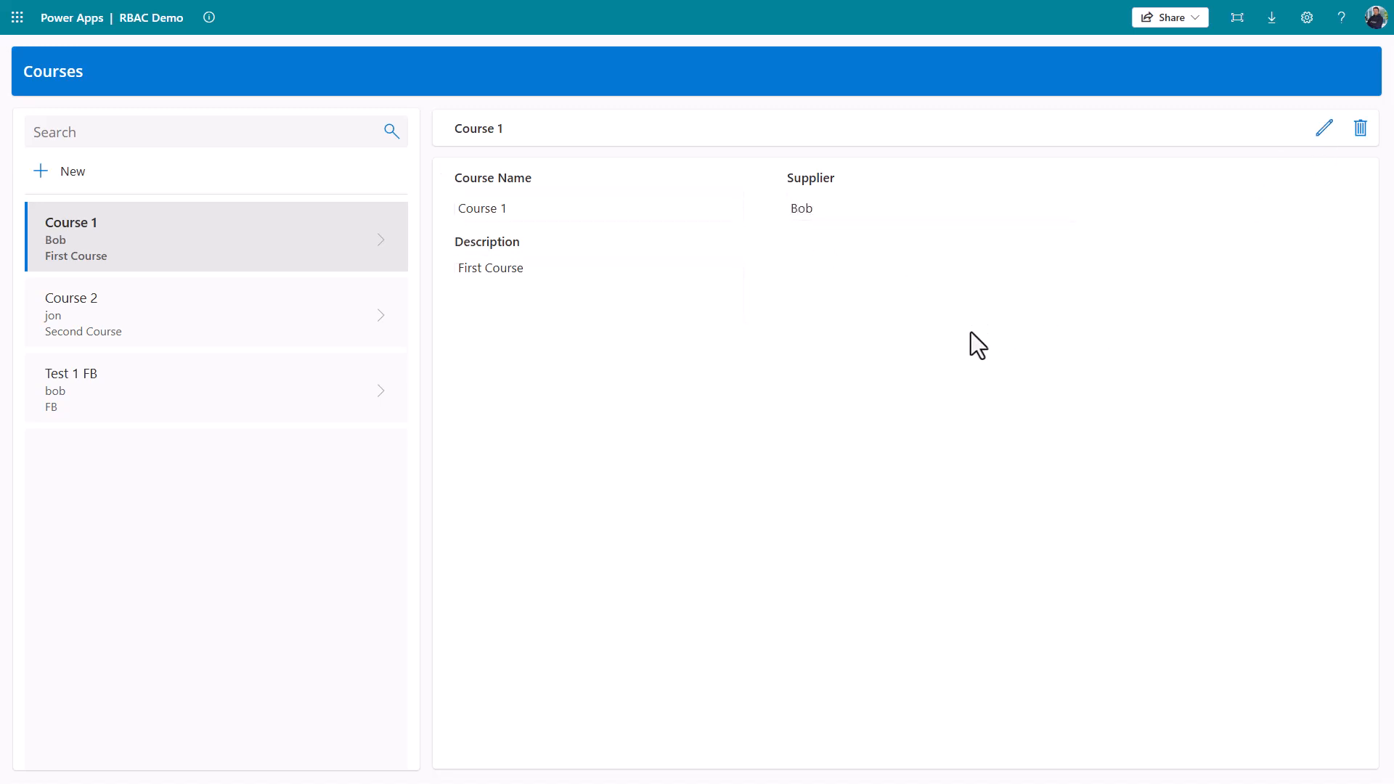
# Look through the three course records, then switch to the second account's RBAC Demo window and refresh it.
pyautogui.click(322, 324)
pyautogui.click(328, 386)
pyautogui.click(332, 254)
pyautogui.hotkey('alt', 'Tab')
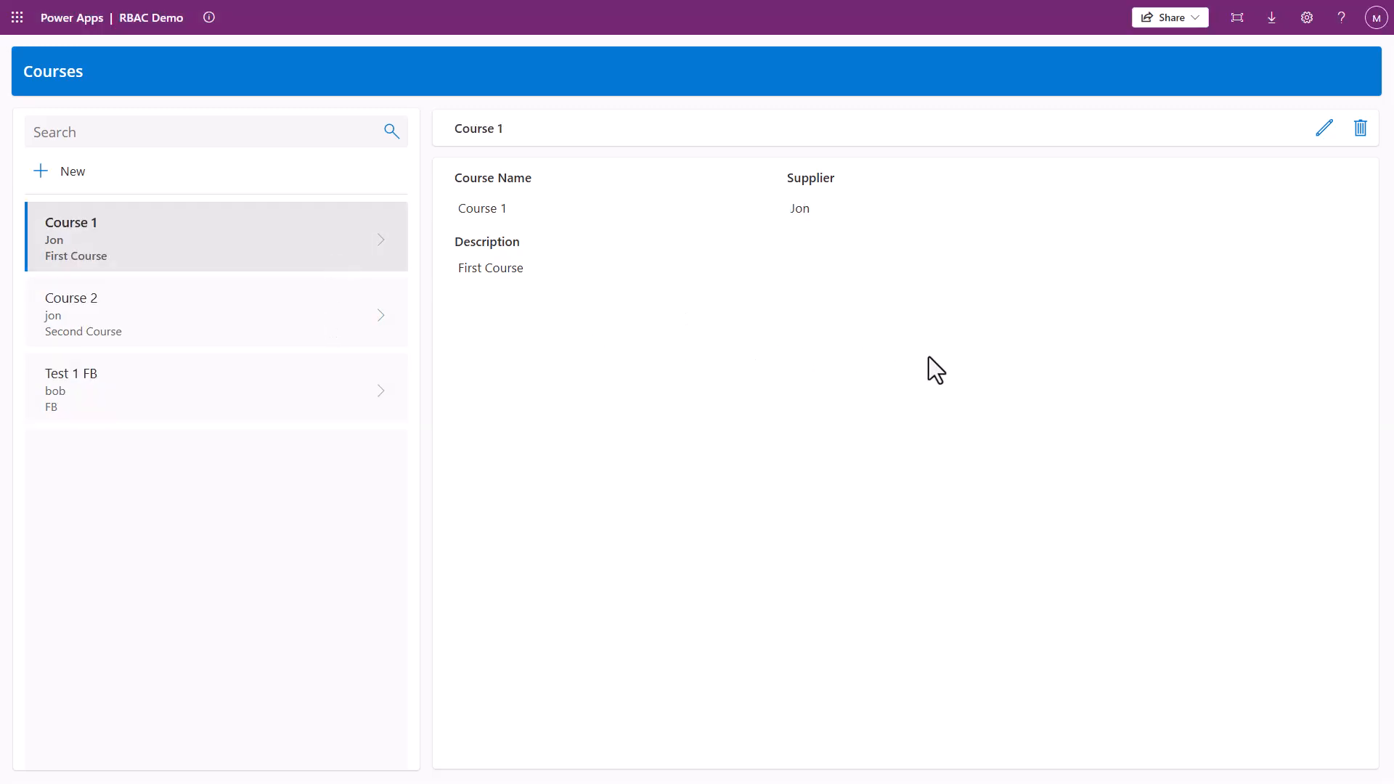
pyautogui.press('F5')
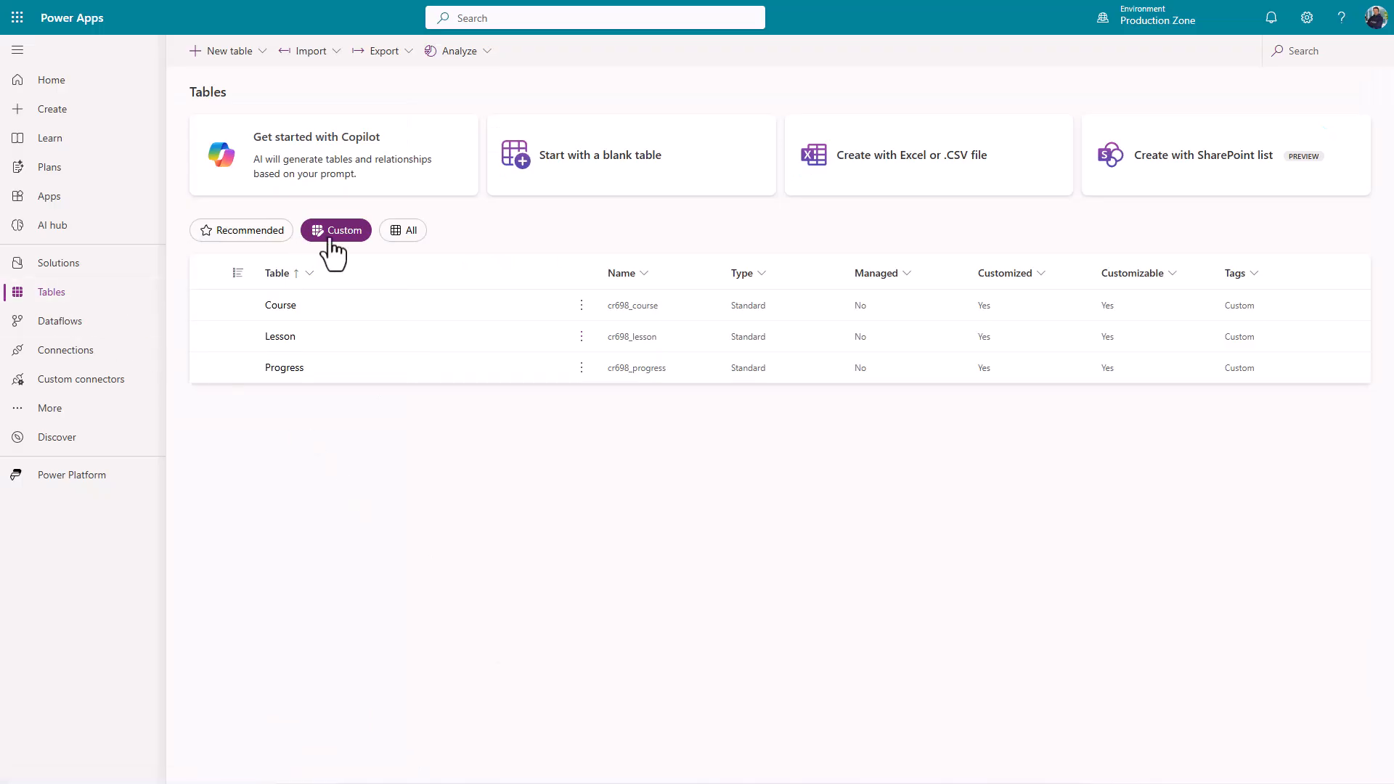
# Open the custom Course table to inspect its columns and data.
pyautogui.click(280, 306)
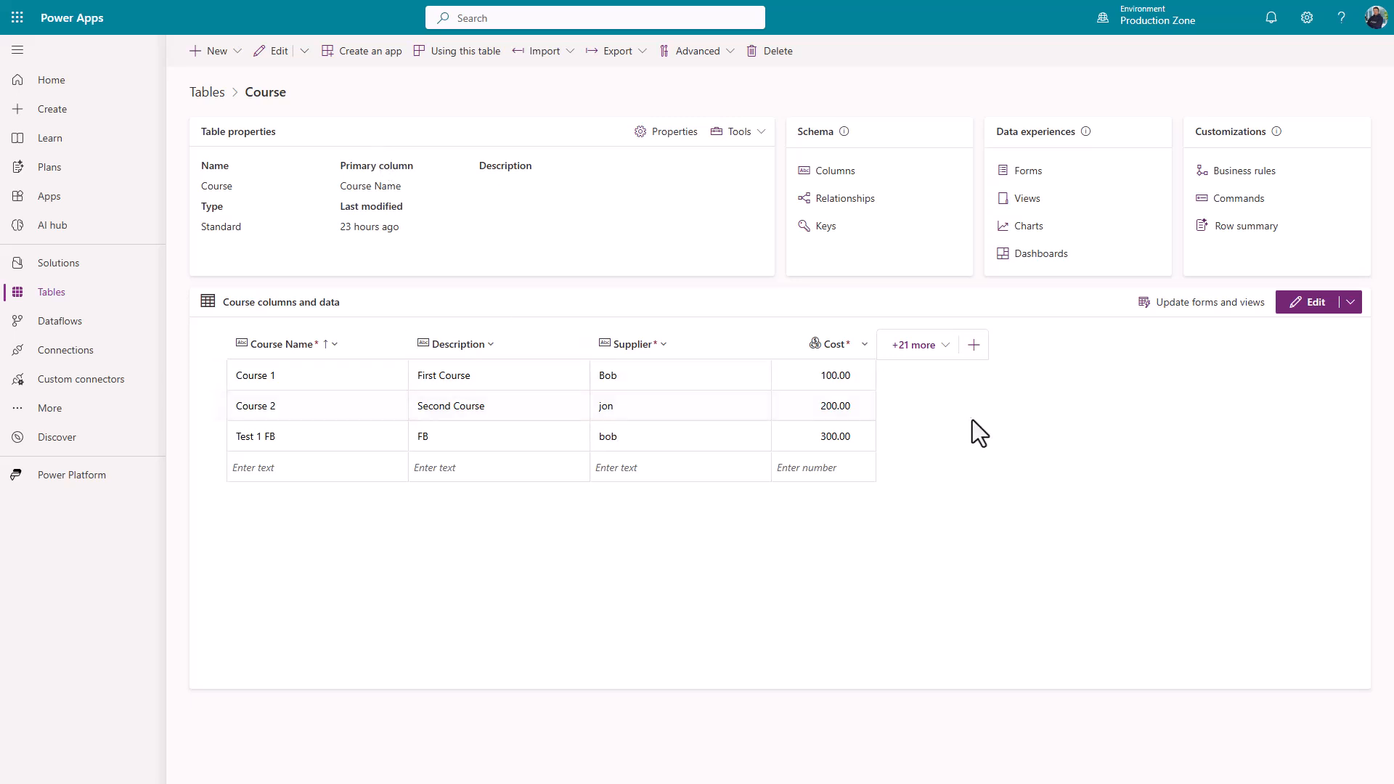
pyautogui.moveTo(1129, 33)
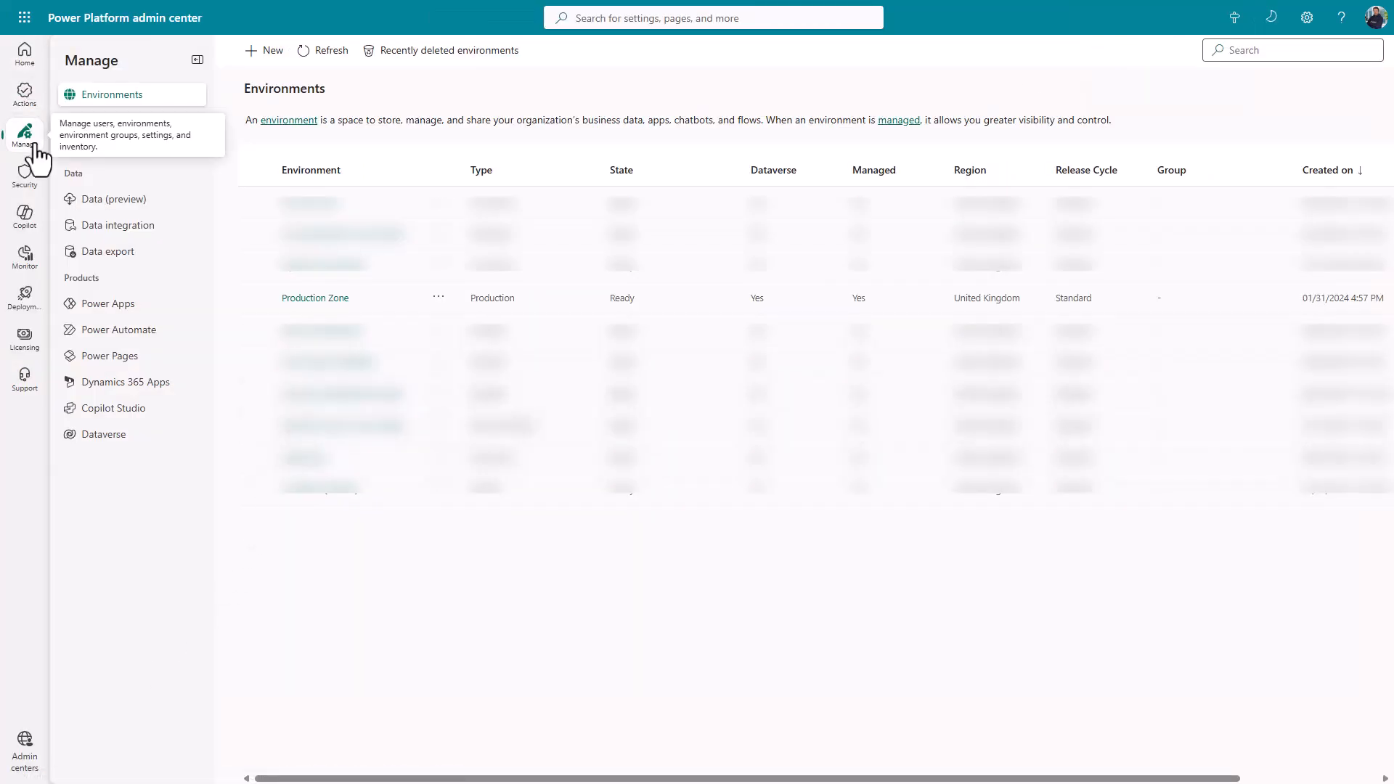
# Open the security roles in the Production Zone environment's settings and filter them by "course".
pyautogui.click(315, 299)
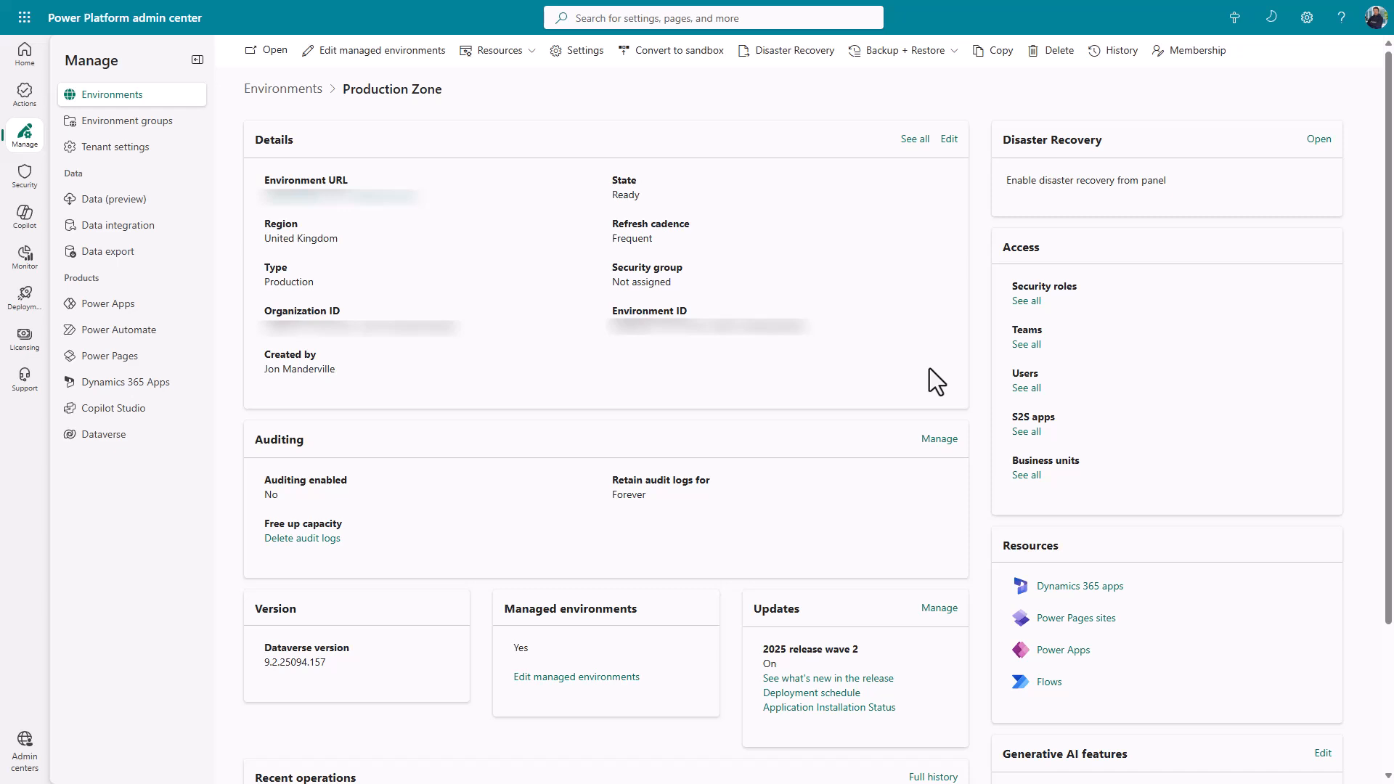
pyautogui.click(577, 51)
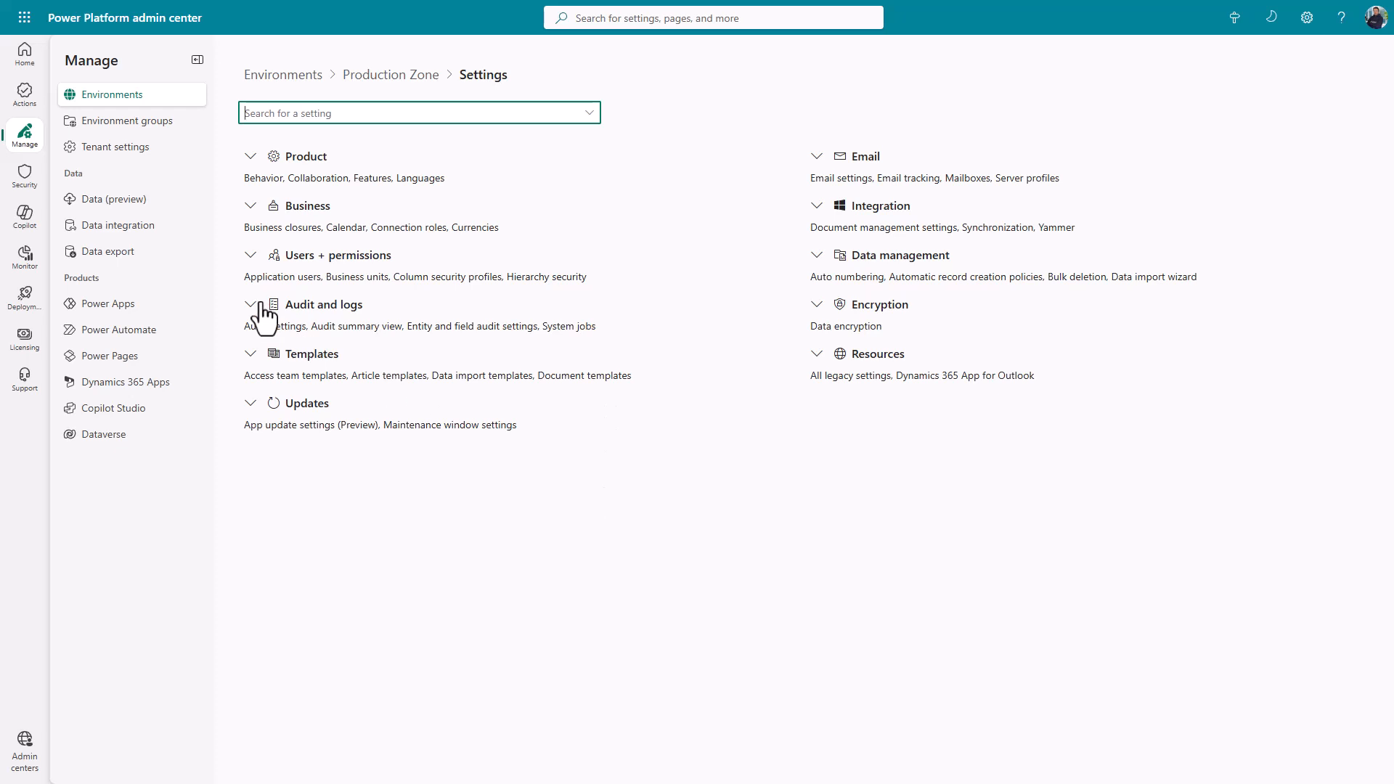
pyautogui.click(250, 255)
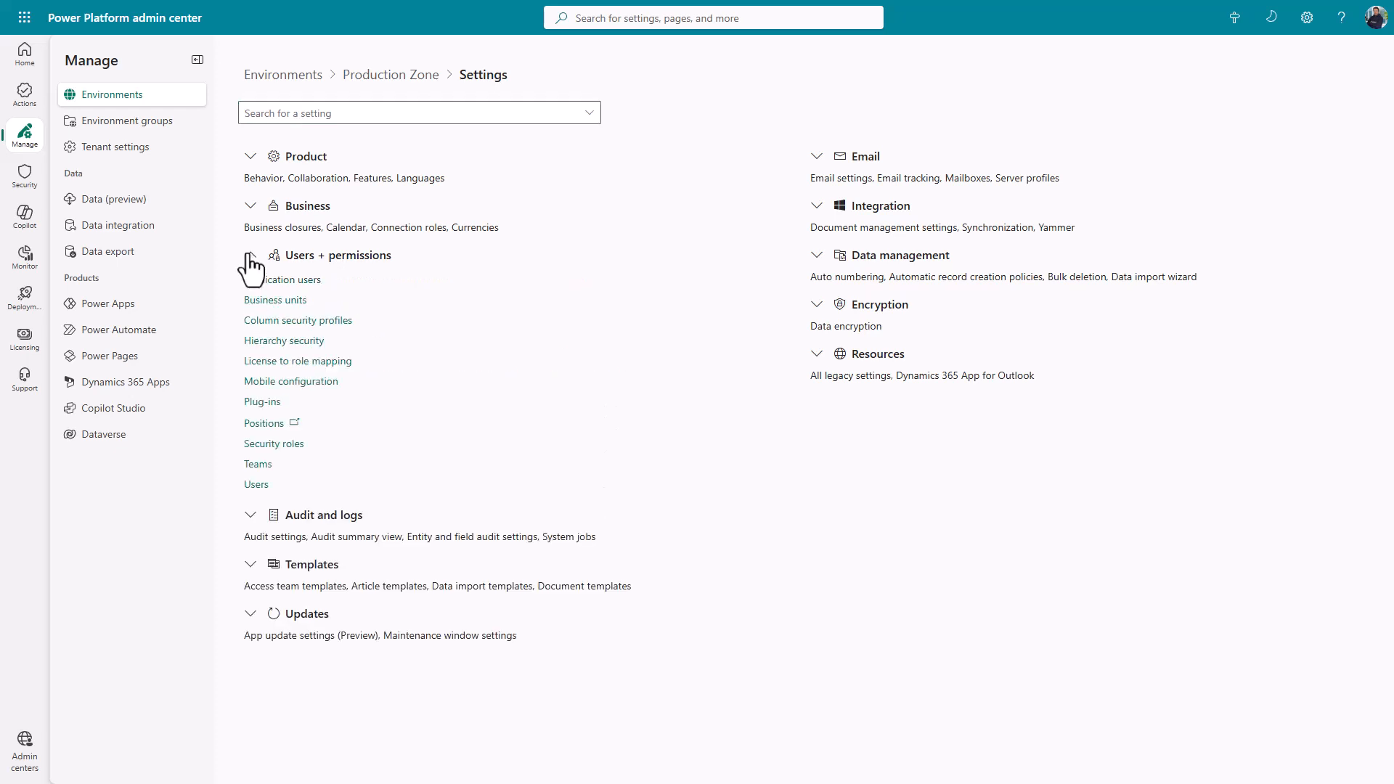
pyautogui.click(282, 450)
pyautogui.write('course')
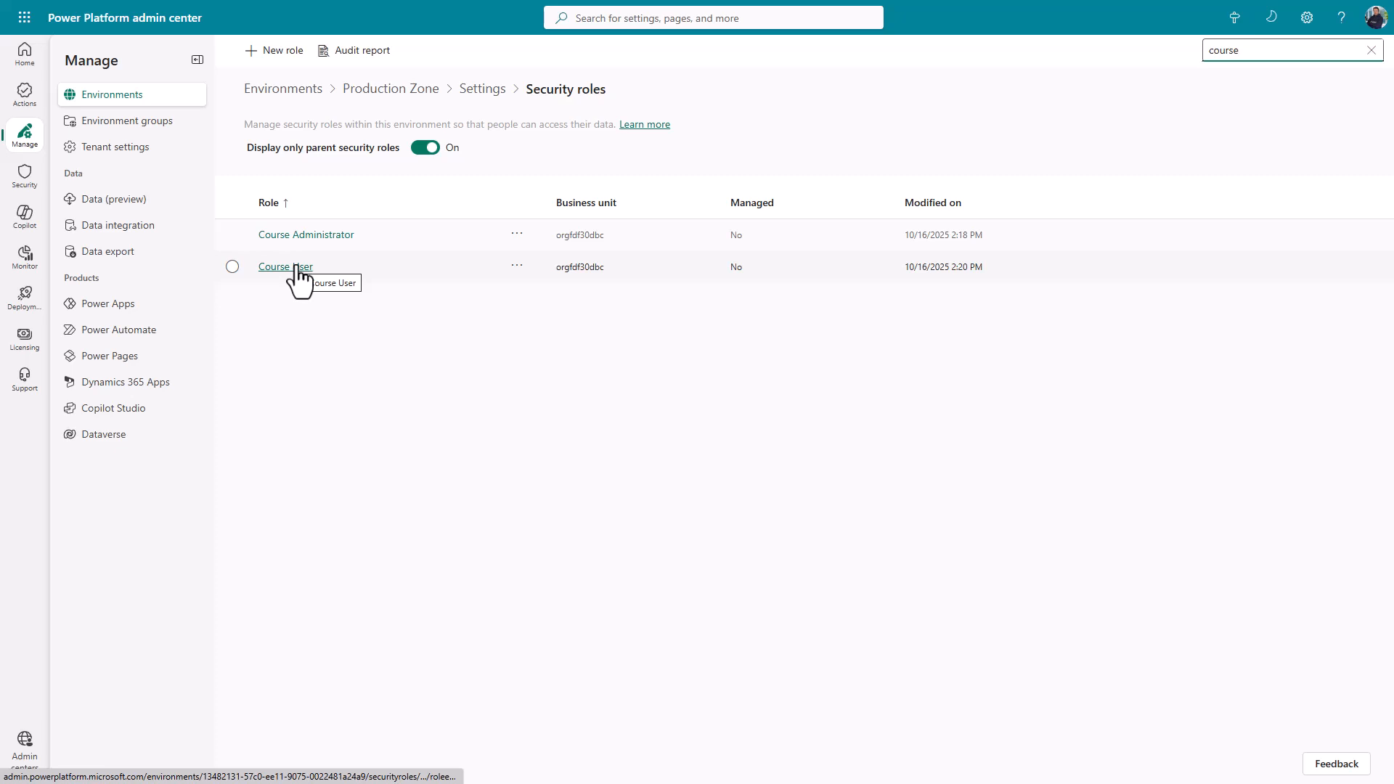
pyautogui.click(538, 450)
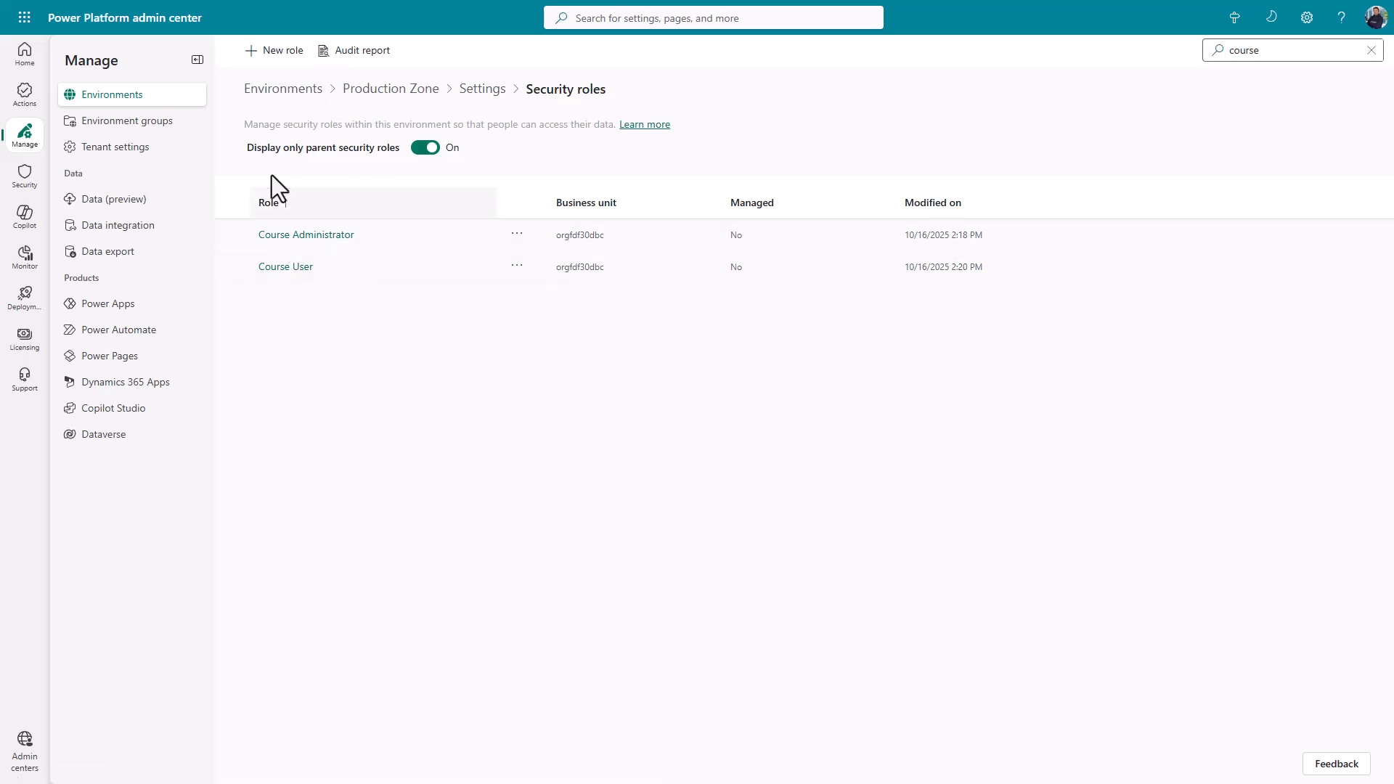
# Fill in a new security role with the name Test User and the business unit orgfdf30dbc.
pyautogui.click(274, 57)
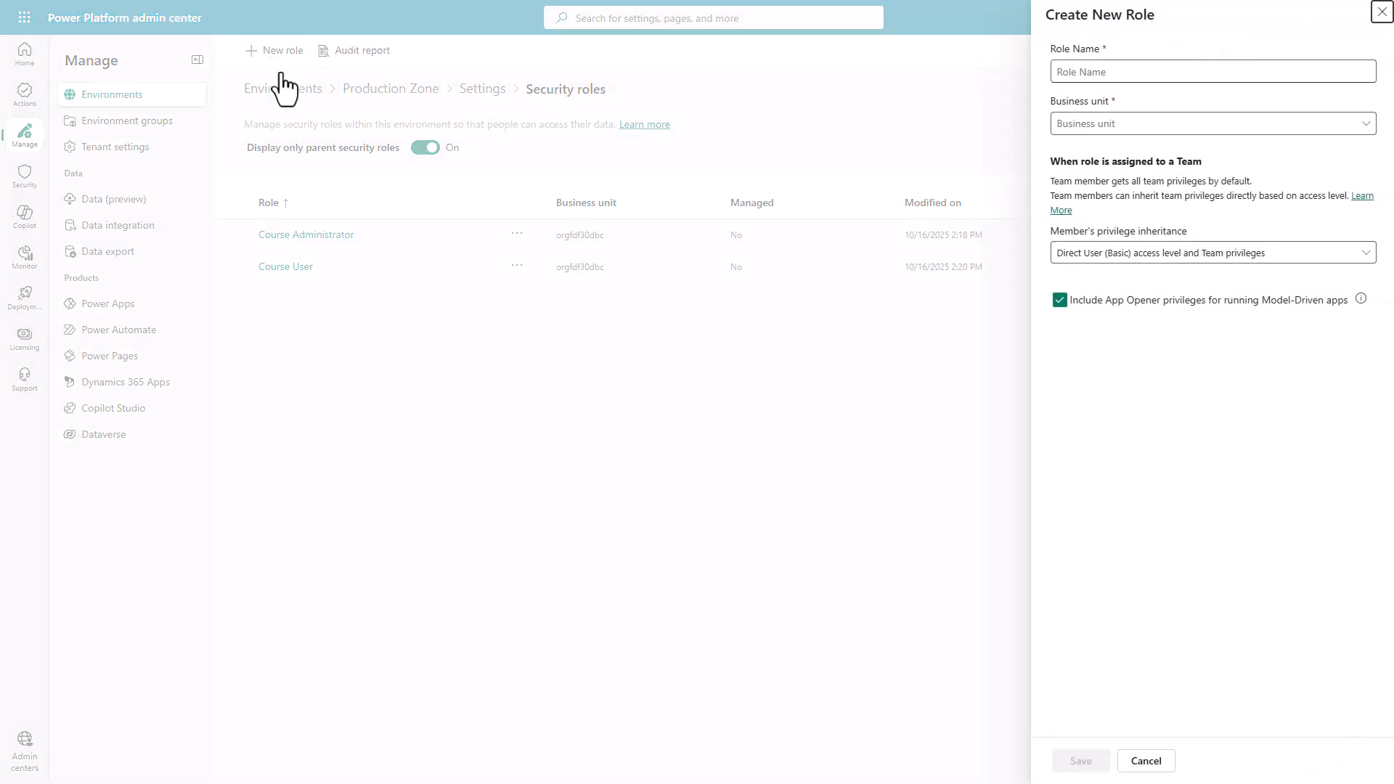
pyautogui.click(1099, 125)
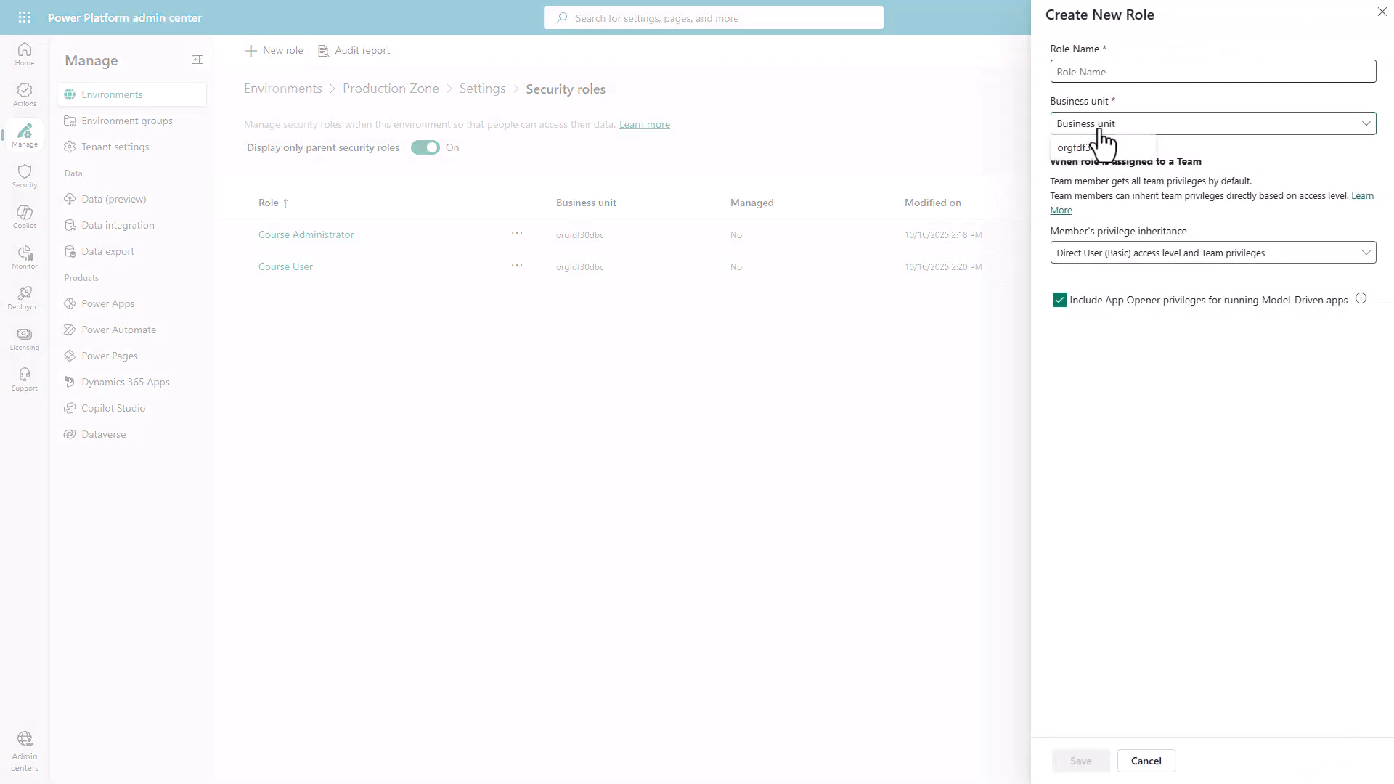
pyautogui.click(1232, 159)
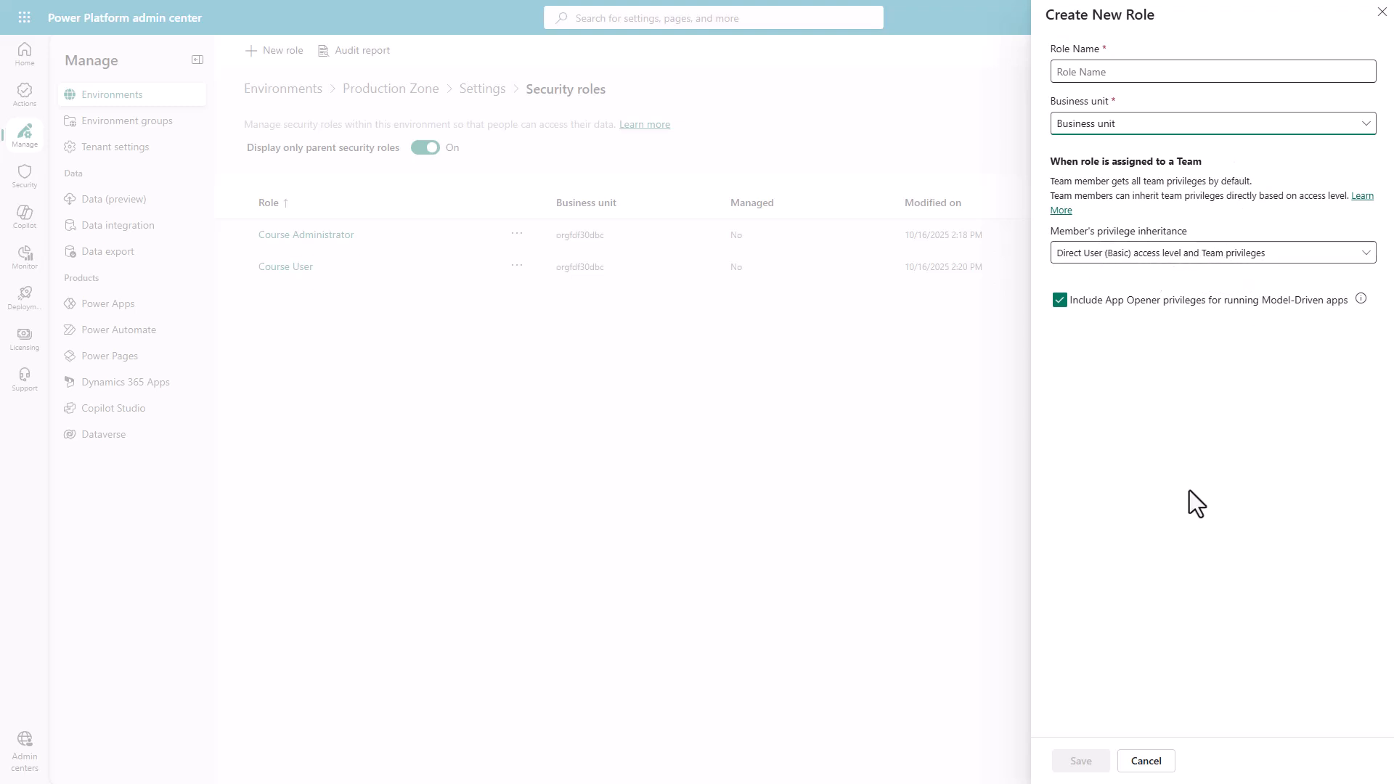
pyautogui.click(1107, 71)
pyautogui.write('Test User')
pyautogui.click(1088, 125)
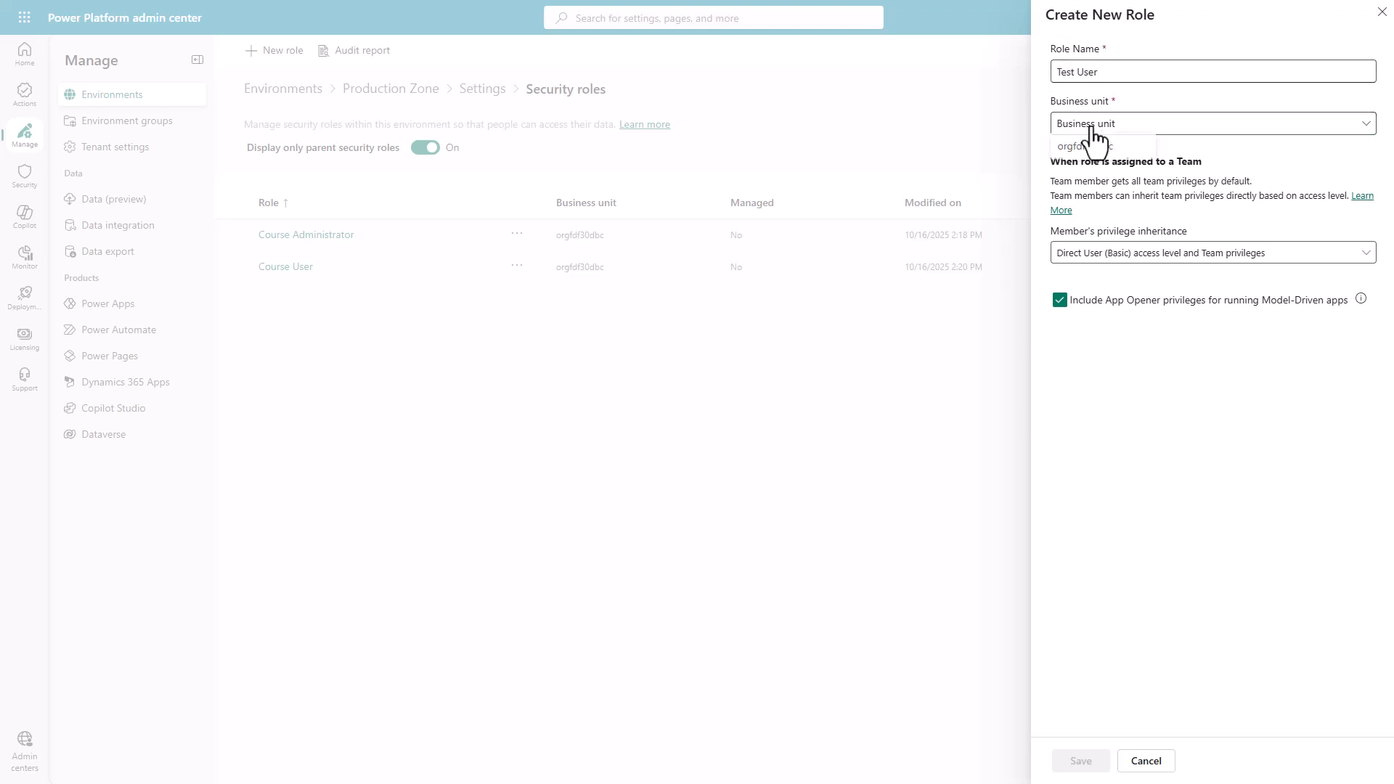
pyautogui.click(1089, 159)
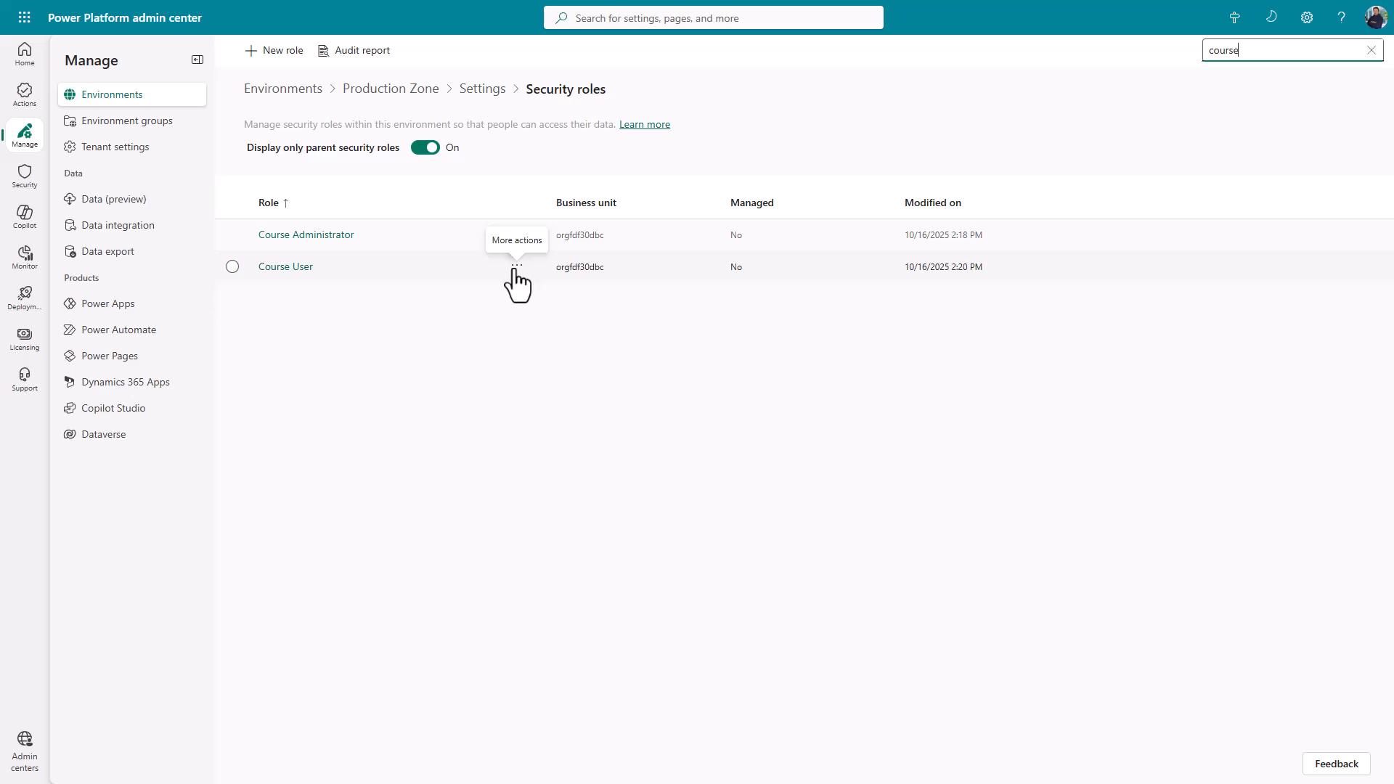
# Open the Course User role for editing and filter its table privileges by "course".
pyautogui.click(516, 266)
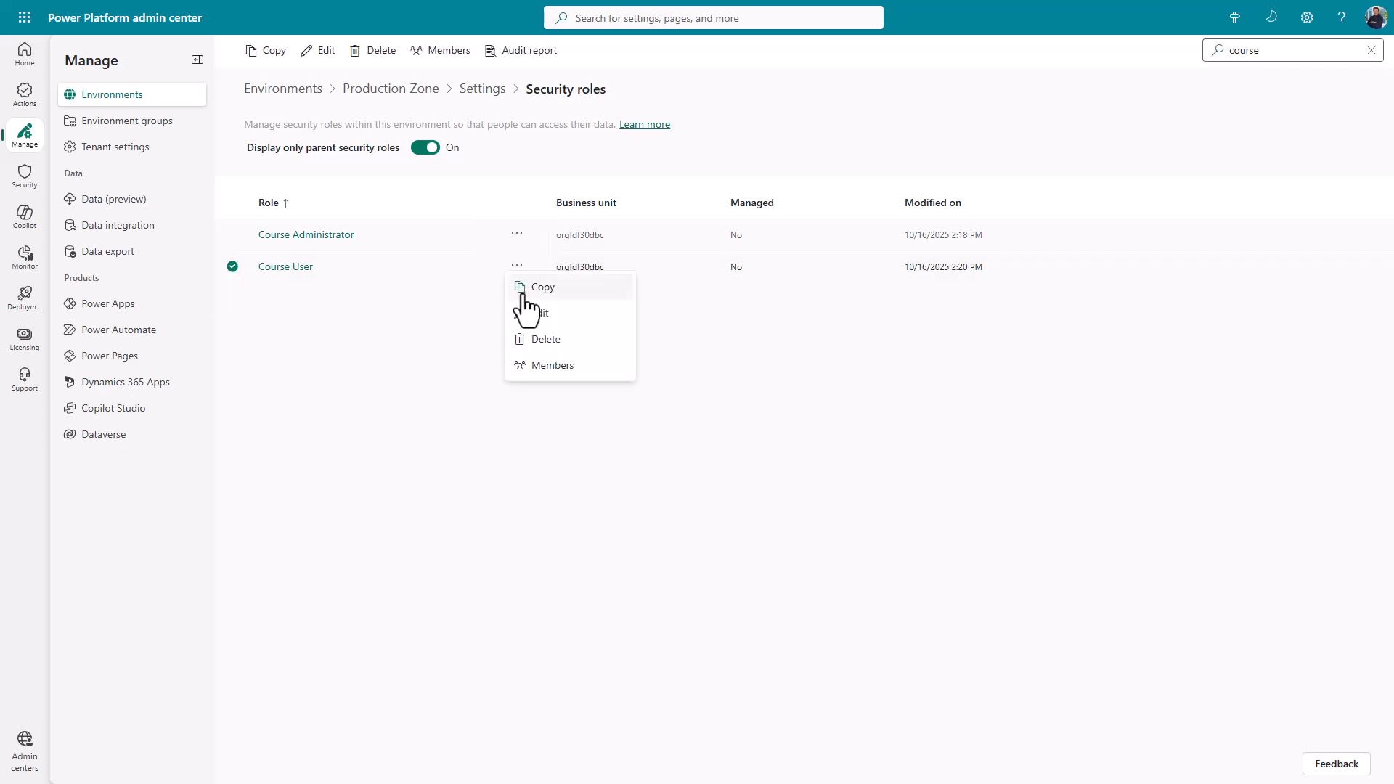
pyautogui.click(538, 314)
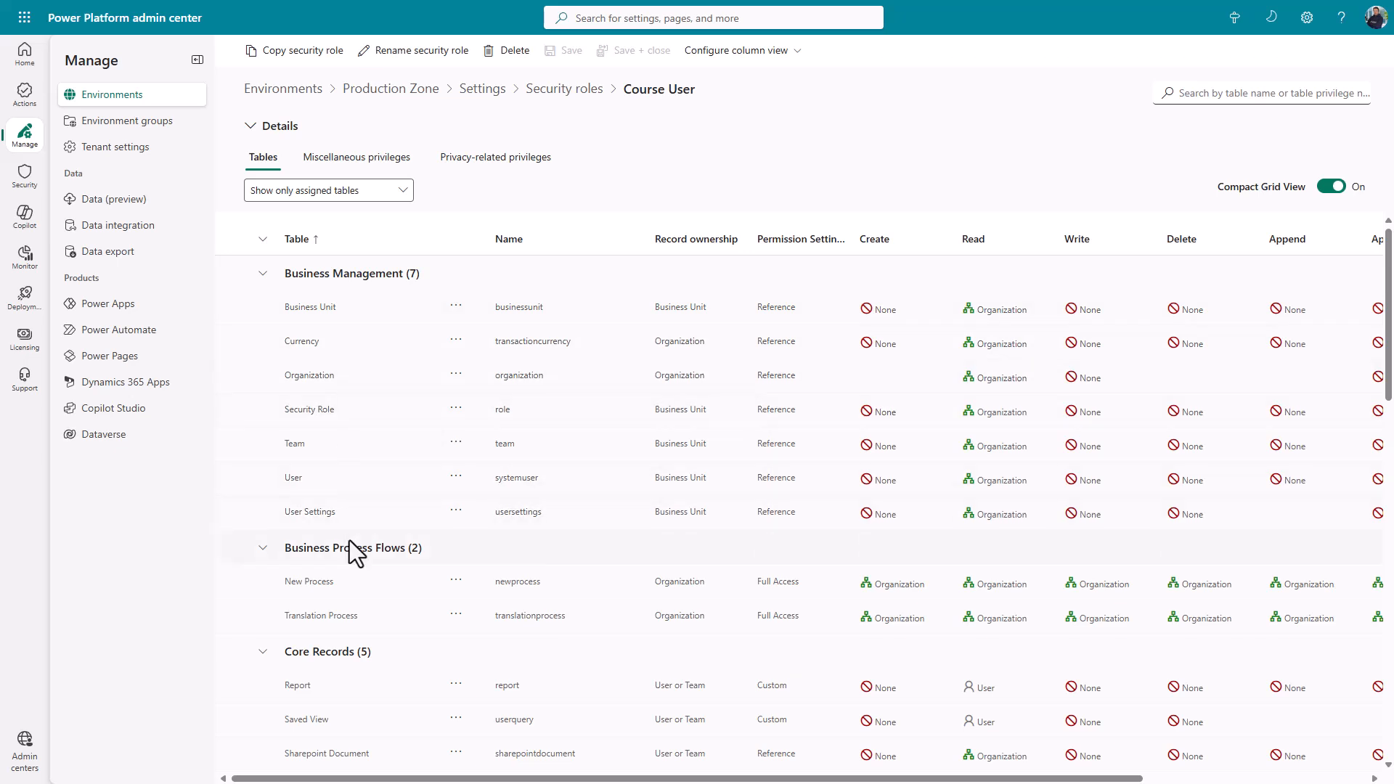
pyautogui.click(1205, 96)
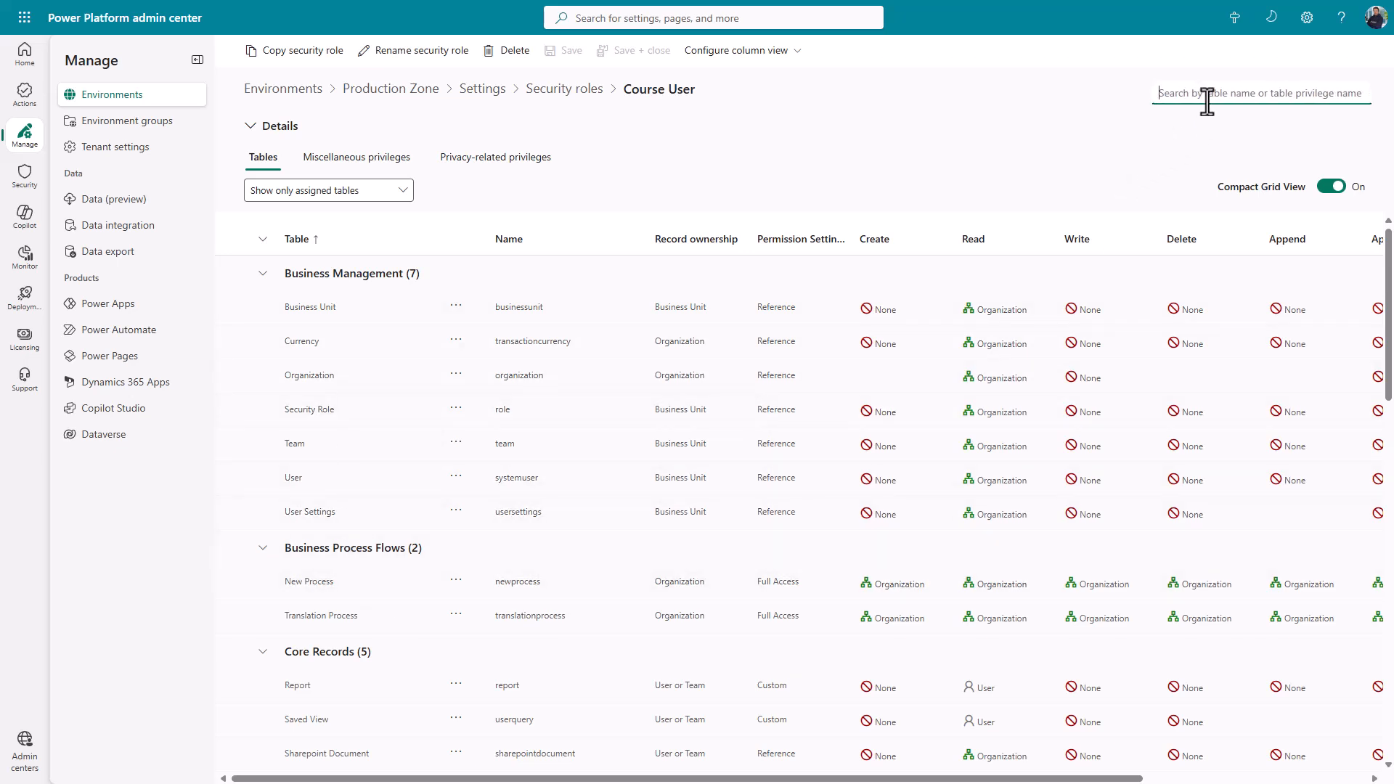
pyautogui.write('course')
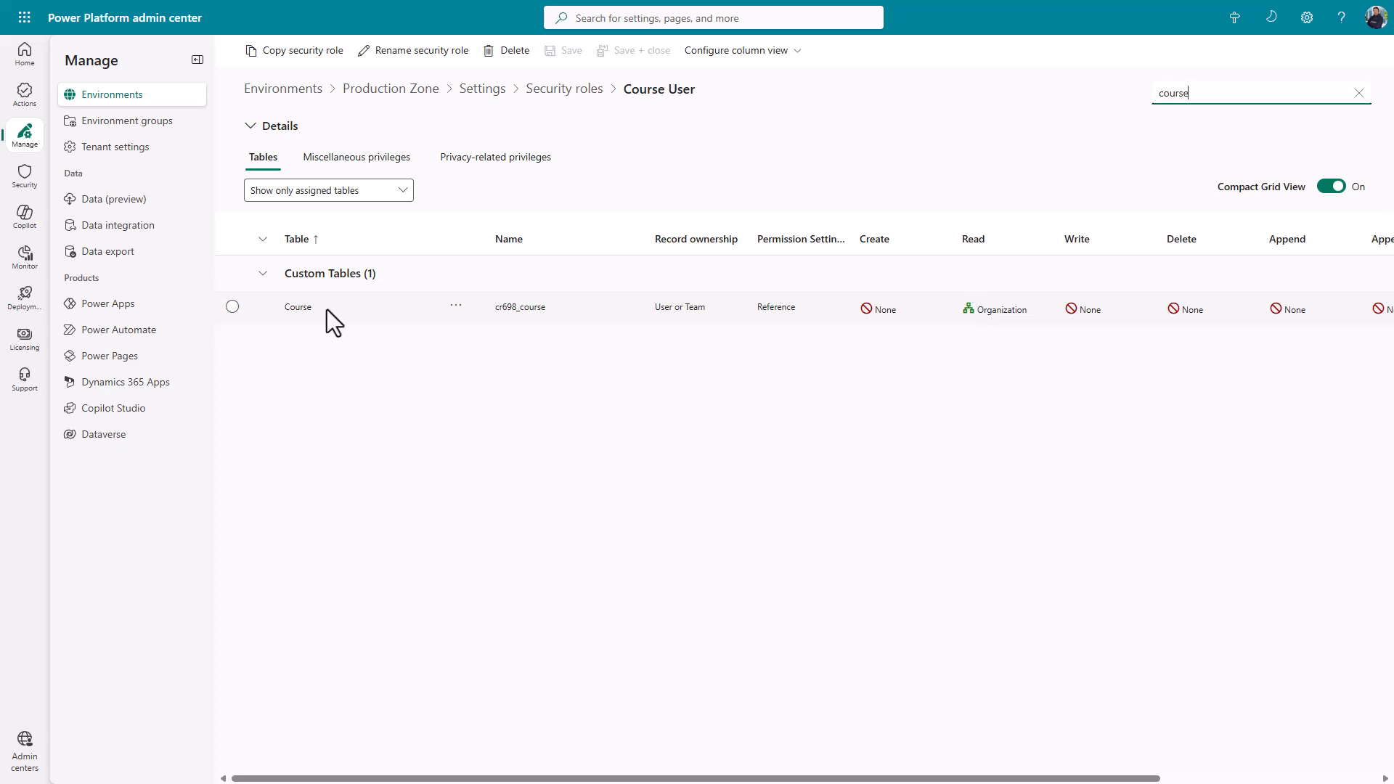
# Examine the permission setting options for the Course table in the Course User role, then close them without changes.
pyautogui.click(456, 305)
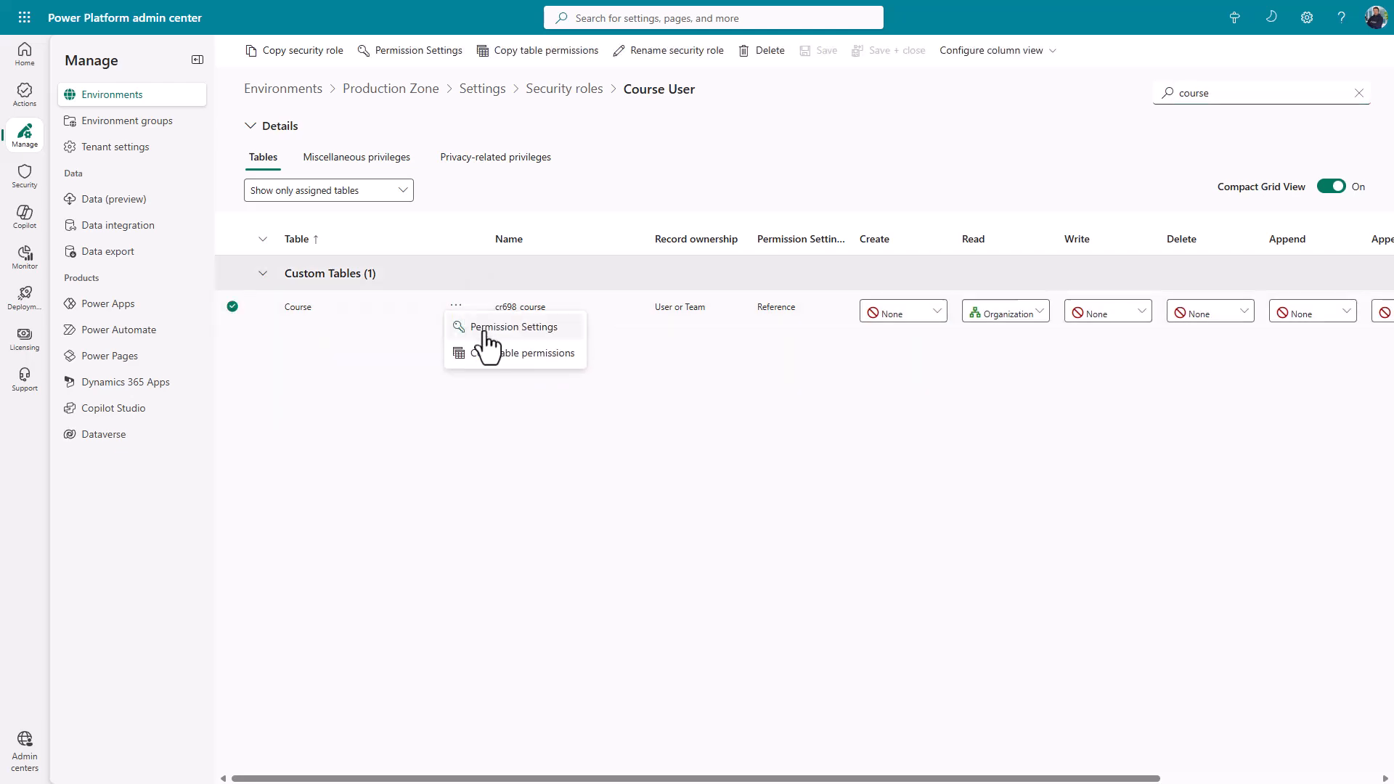
pyautogui.click(484, 328)
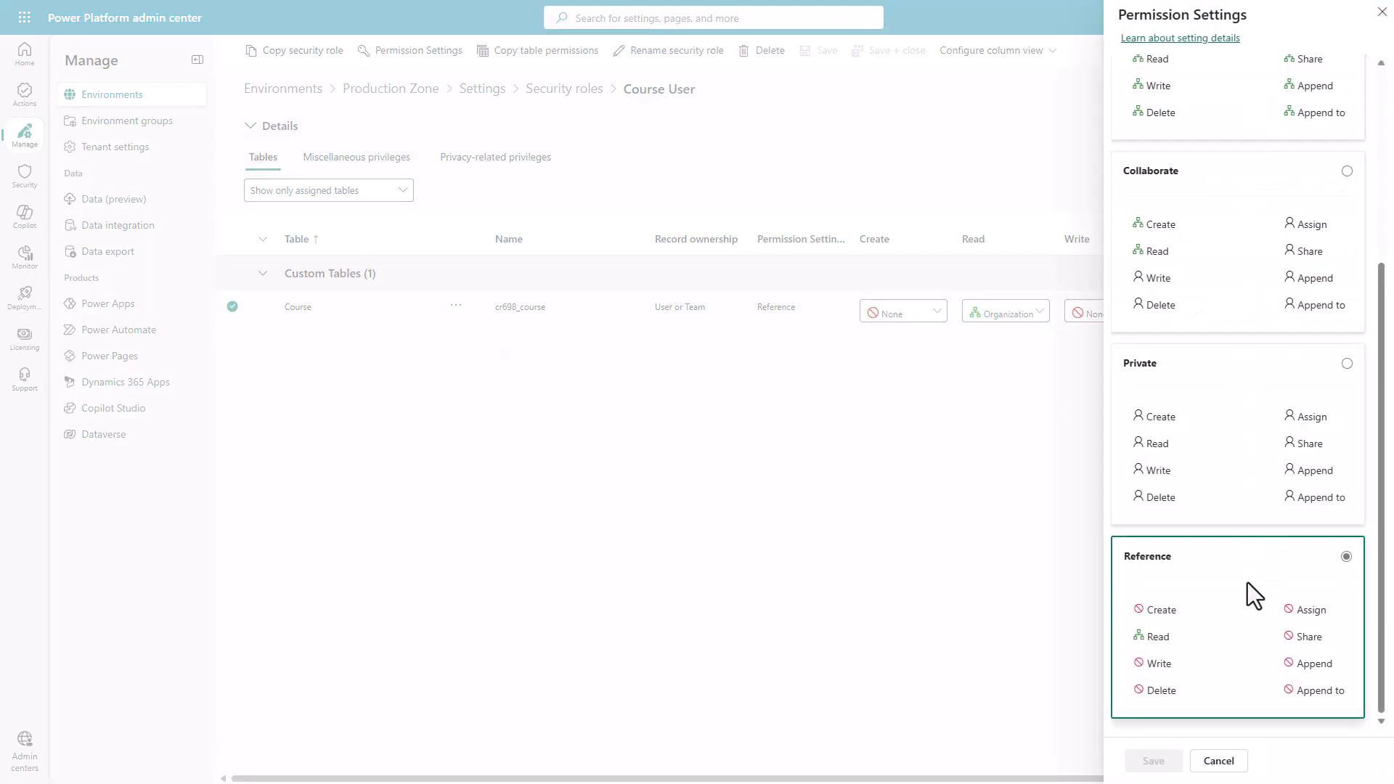
pyautogui.scroll(4, 1247, 585)
pyautogui.scroll(-4, 1247, 585)
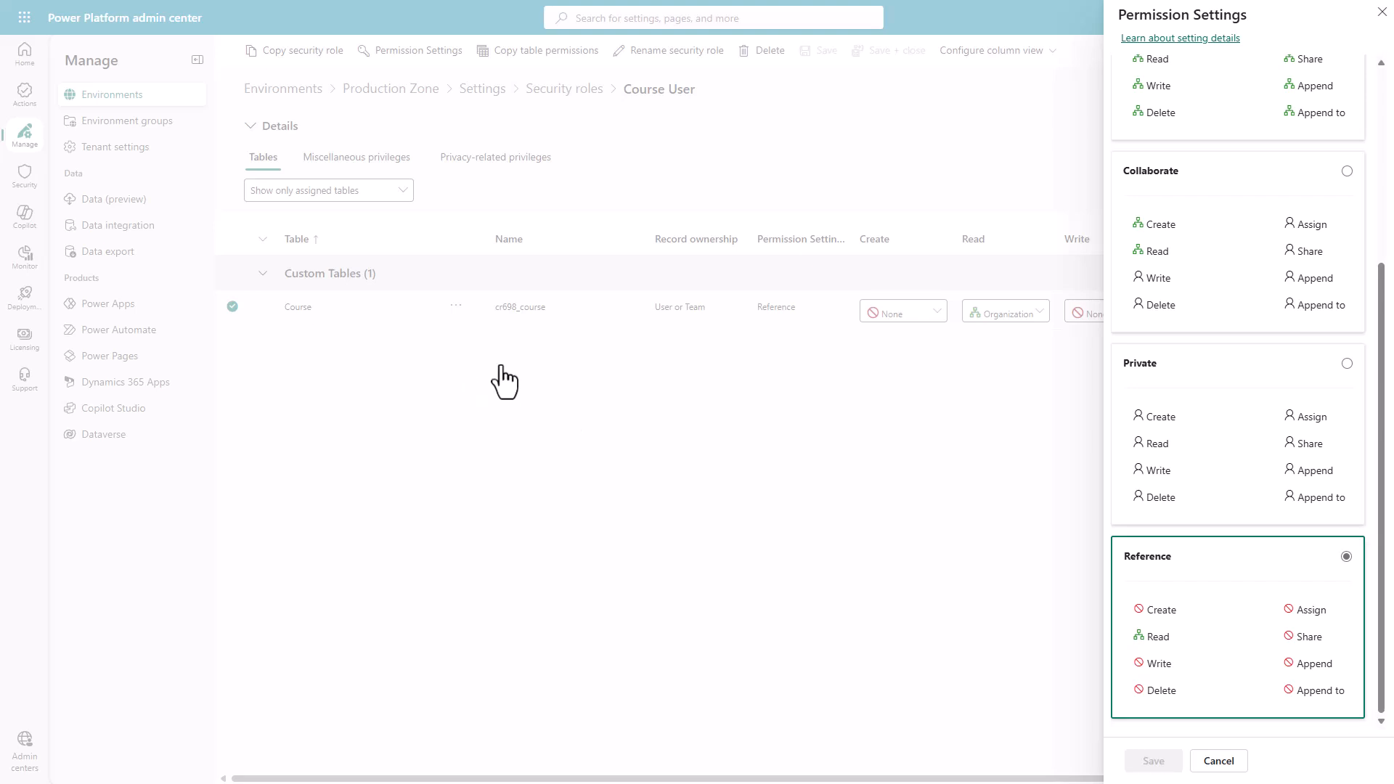
pyautogui.click(1215, 765)
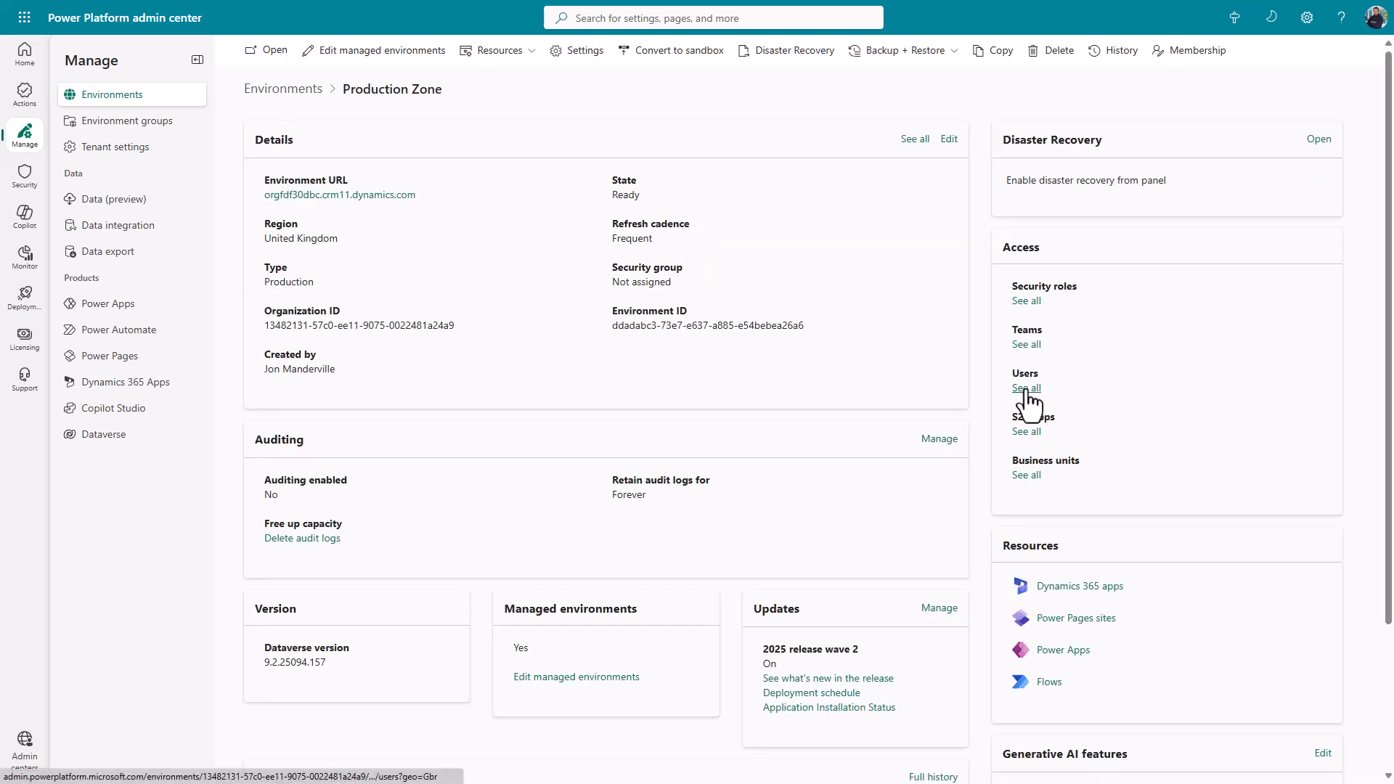
# Open the Production Zone user list and check which security roles are assigned to the shared test user.
pyautogui.click(1024, 389)
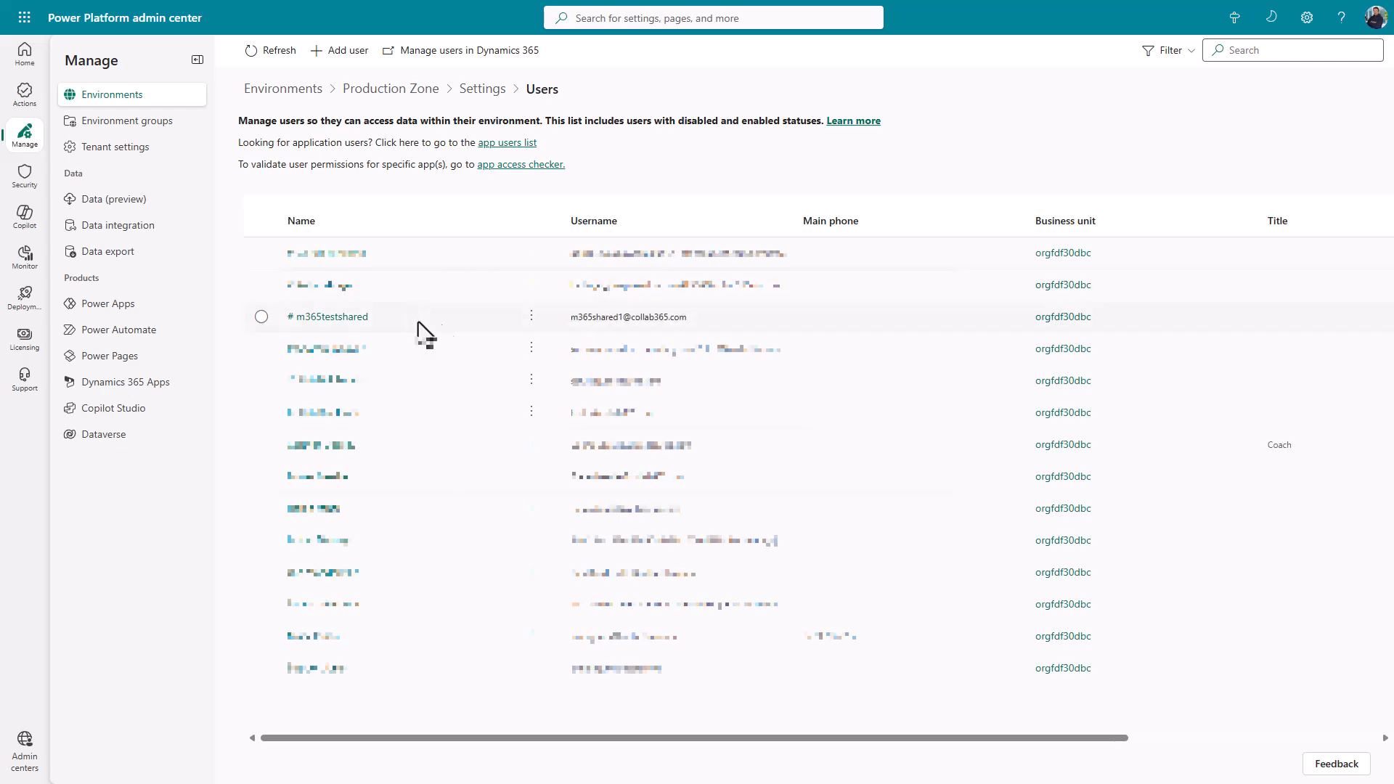
pyautogui.click(531, 315)
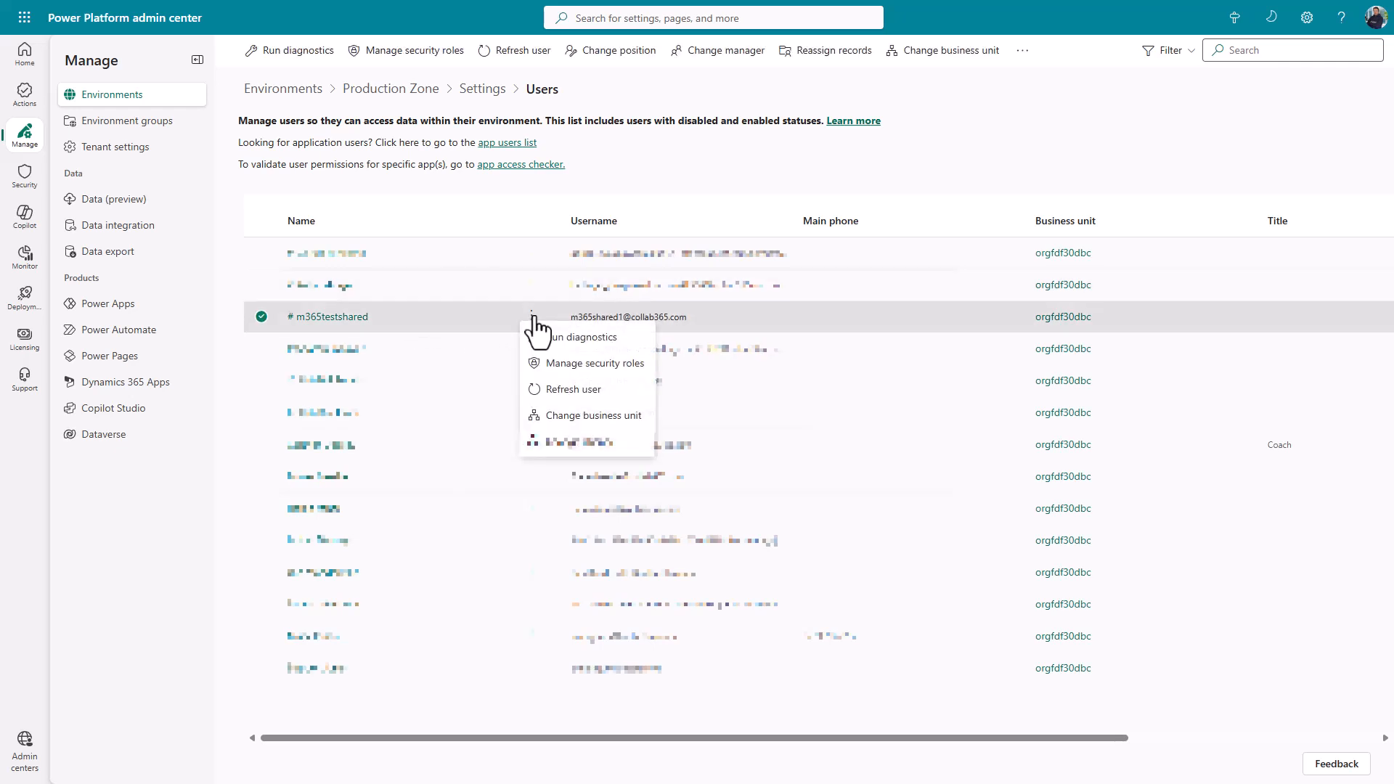
pyautogui.click(569, 367)
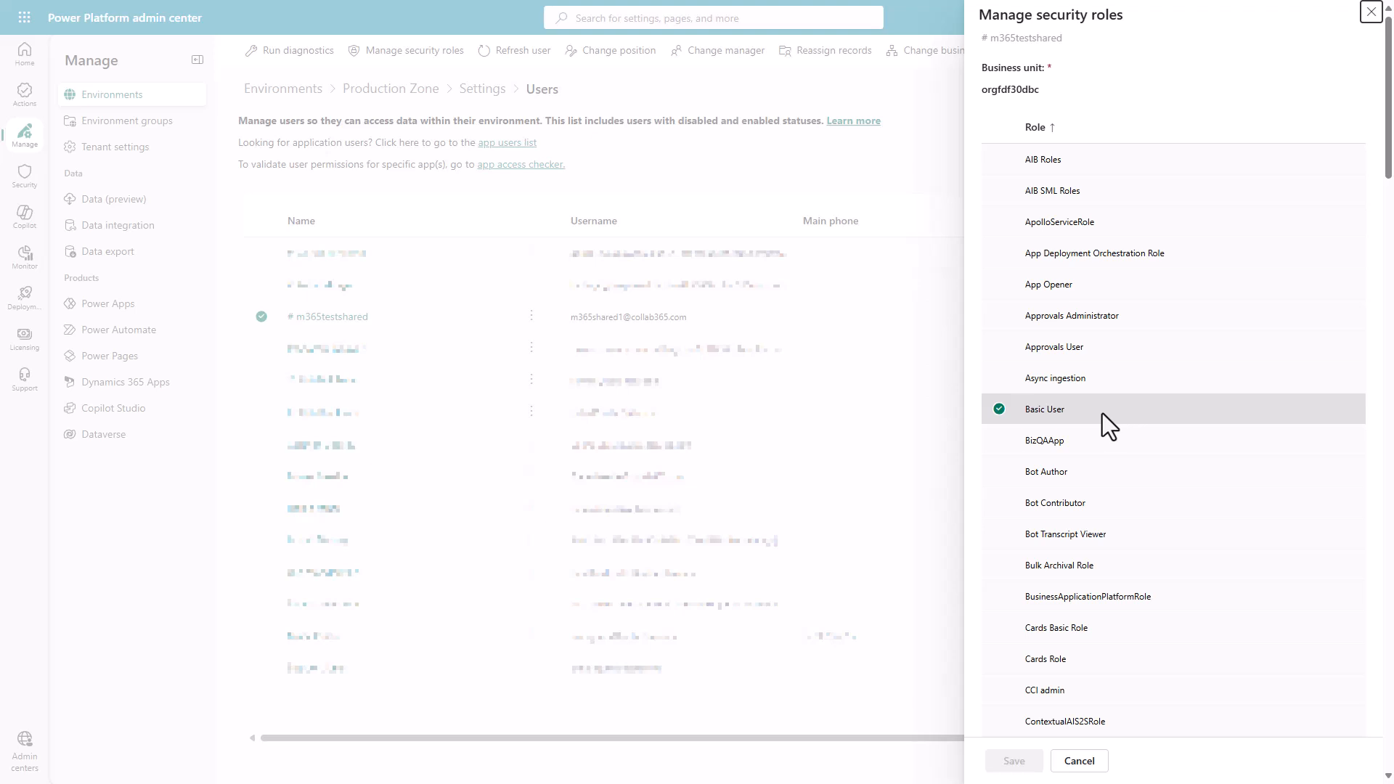
pyautogui.scroll(-6, 1101, 412)
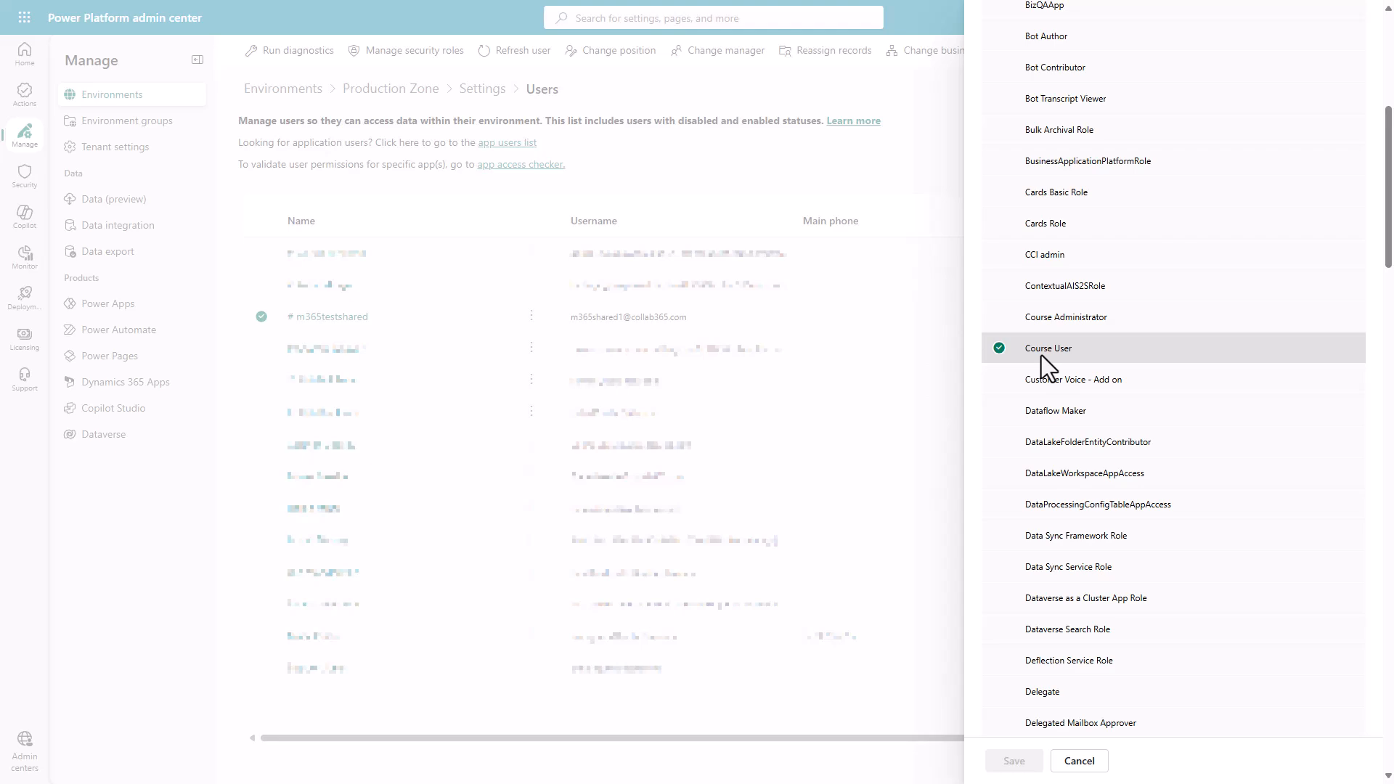
pyautogui.scroll(-9, 1161, 392)
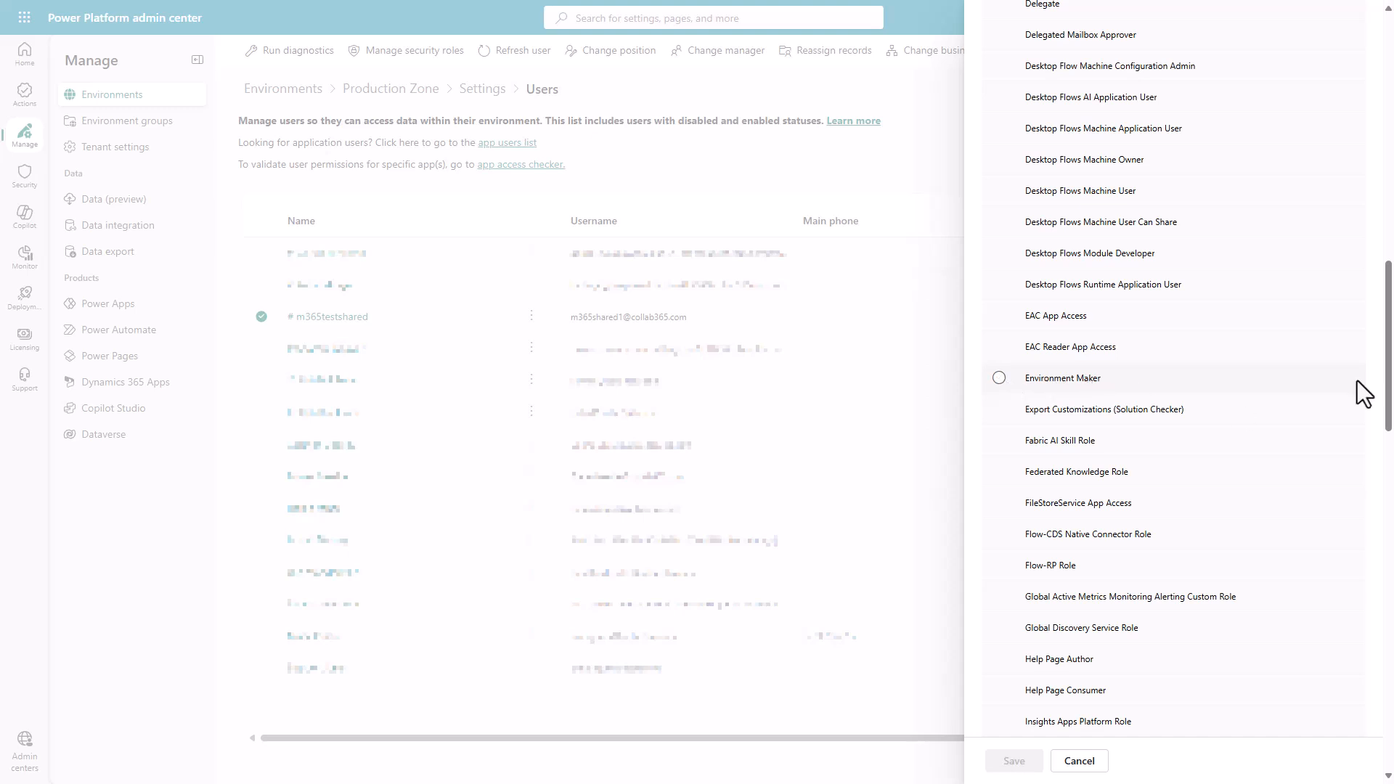
pyautogui.moveTo(1388, 347); pyautogui.dragTo(1387, 170)
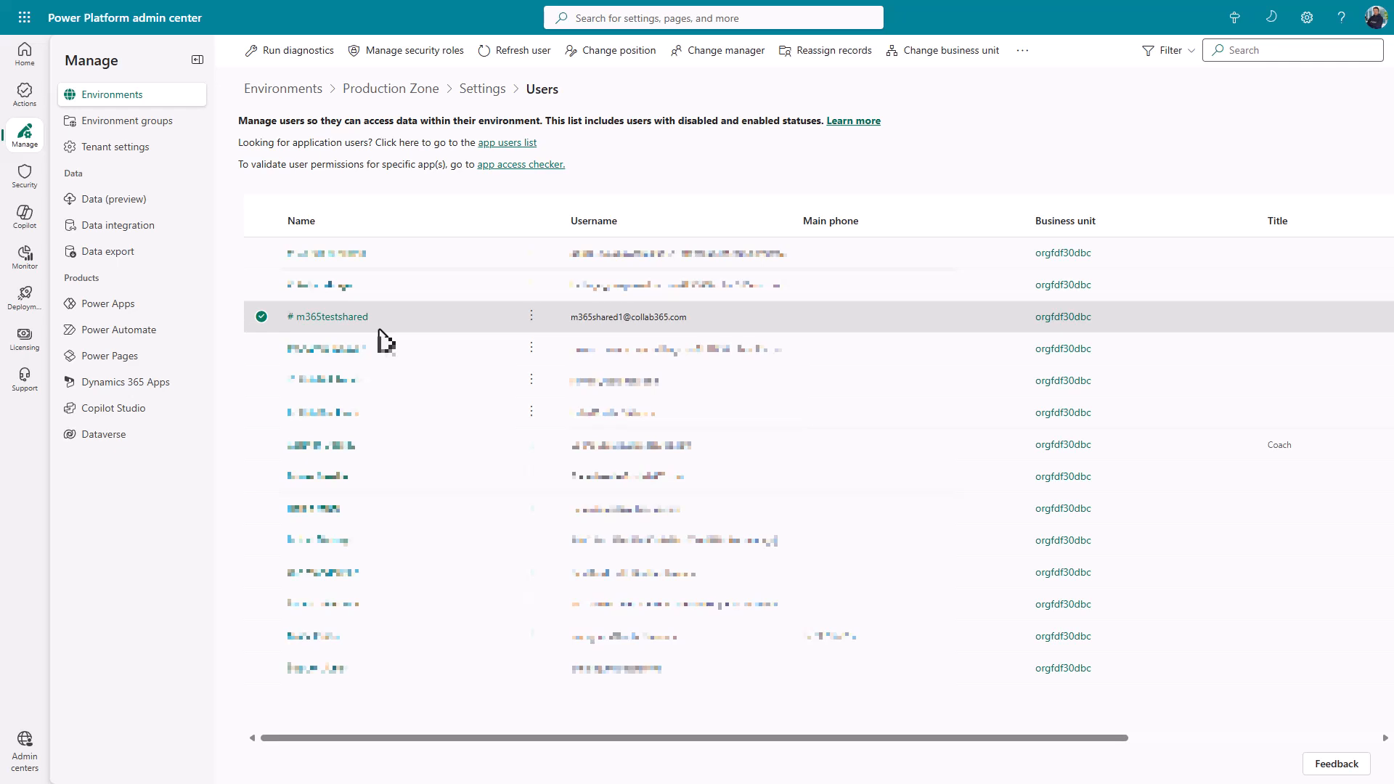
# Check which security roles are assigned to the app owner's own user account, then close the role list.
pyautogui.click(530, 575)
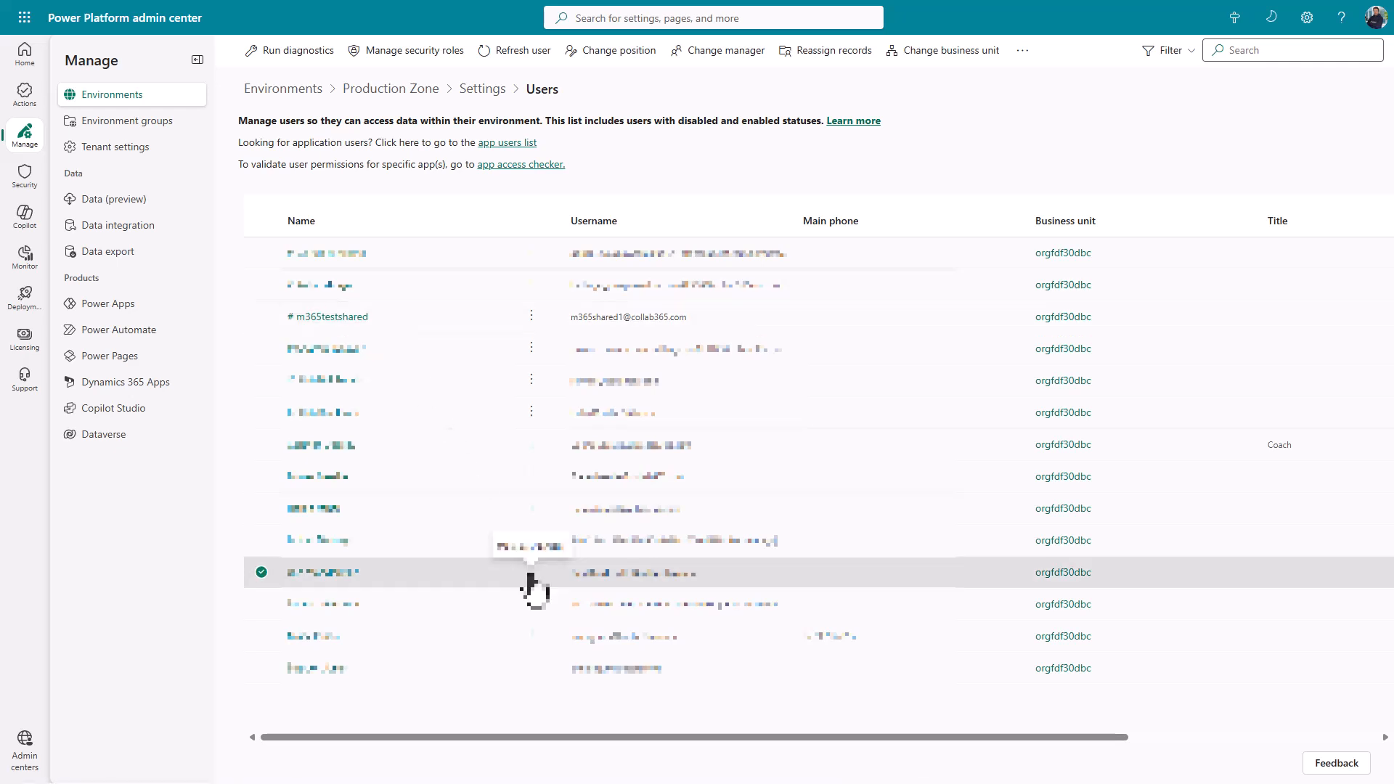
pyautogui.click(530, 577)
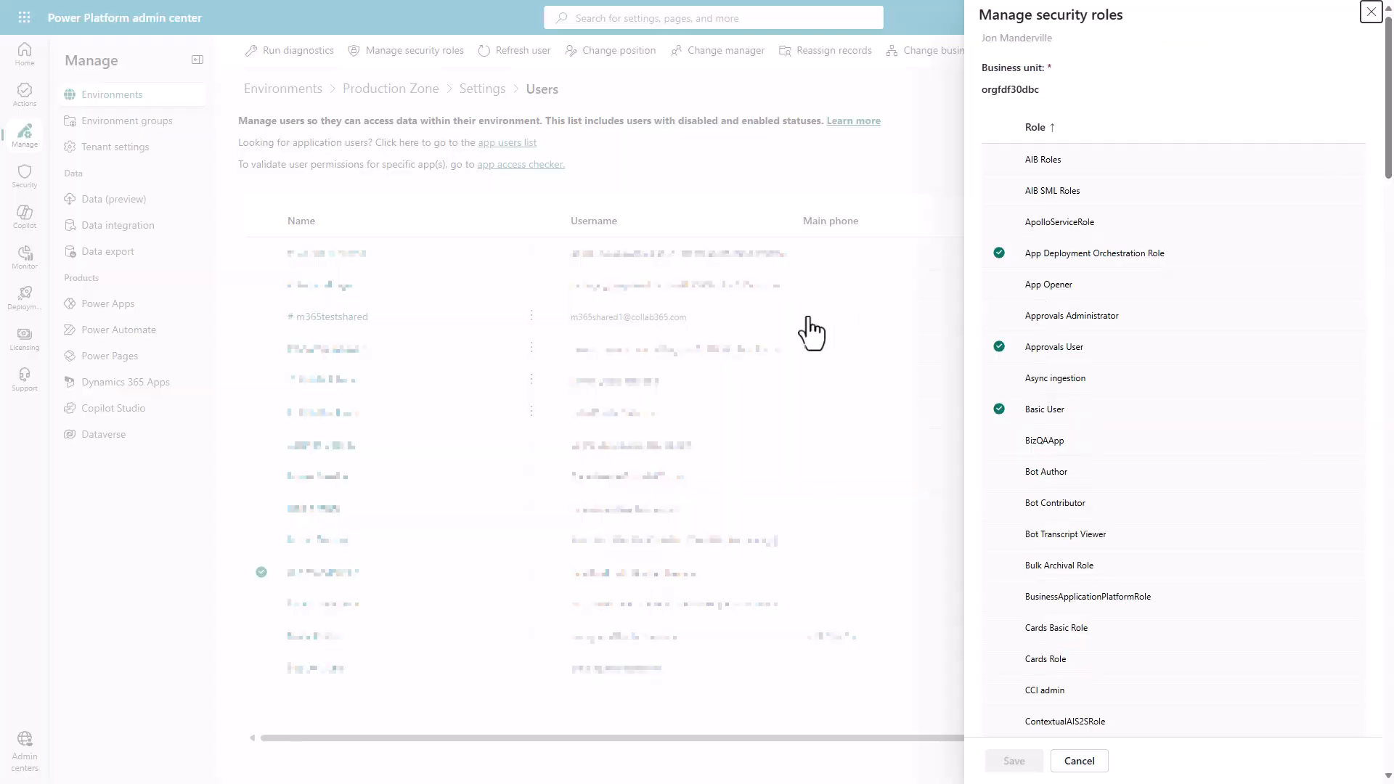
pyautogui.moveTo(1388, 127); pyautogui.dragTo(1382, 185)
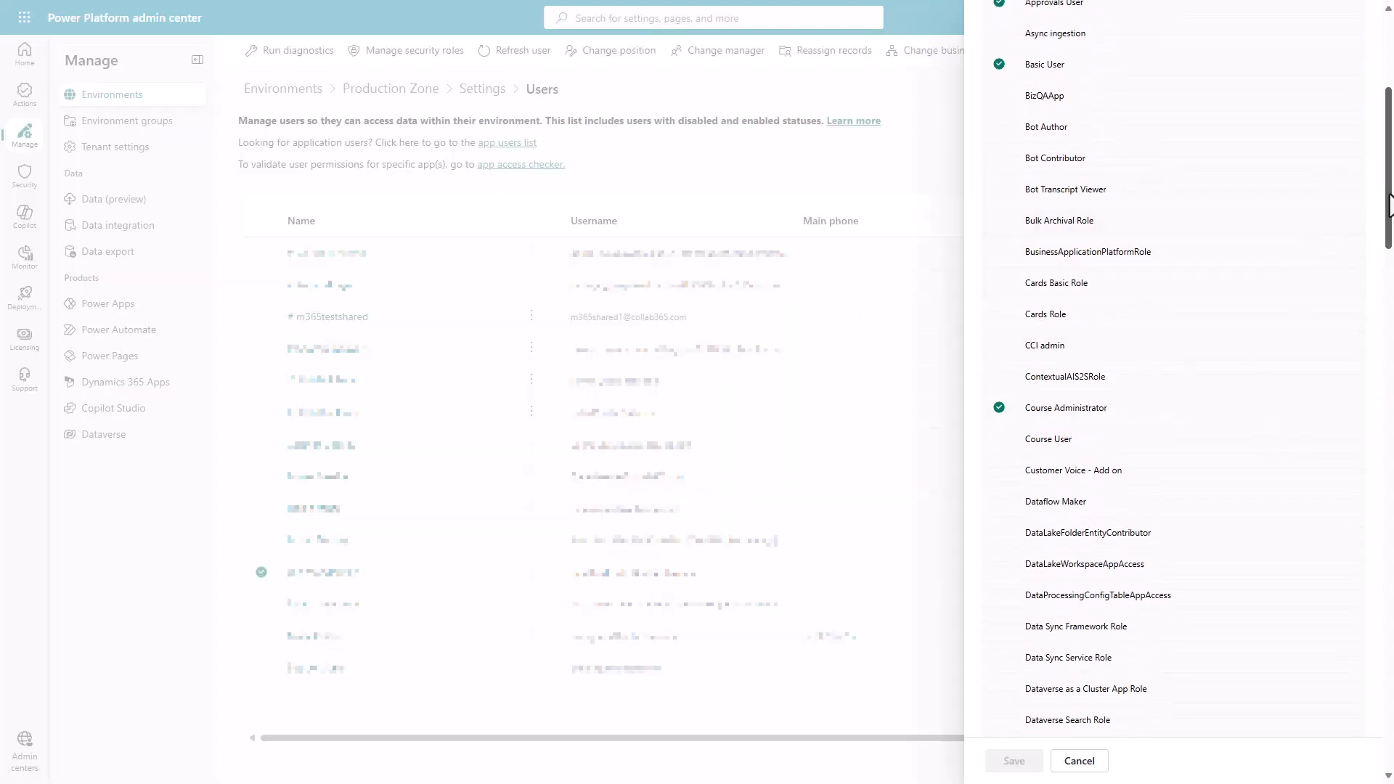
pyautogui.scroll(5, 1309, 199)
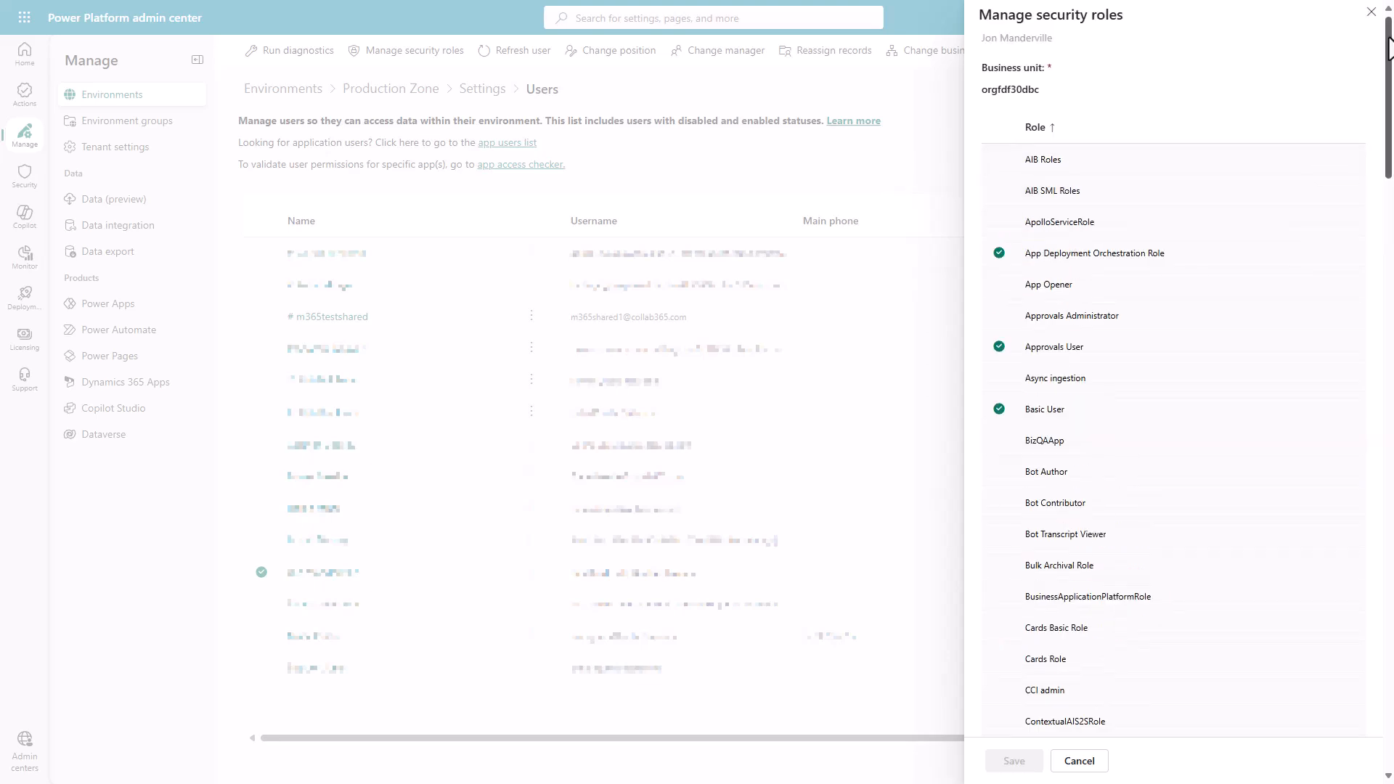
pyautogui.click(1371, 11)
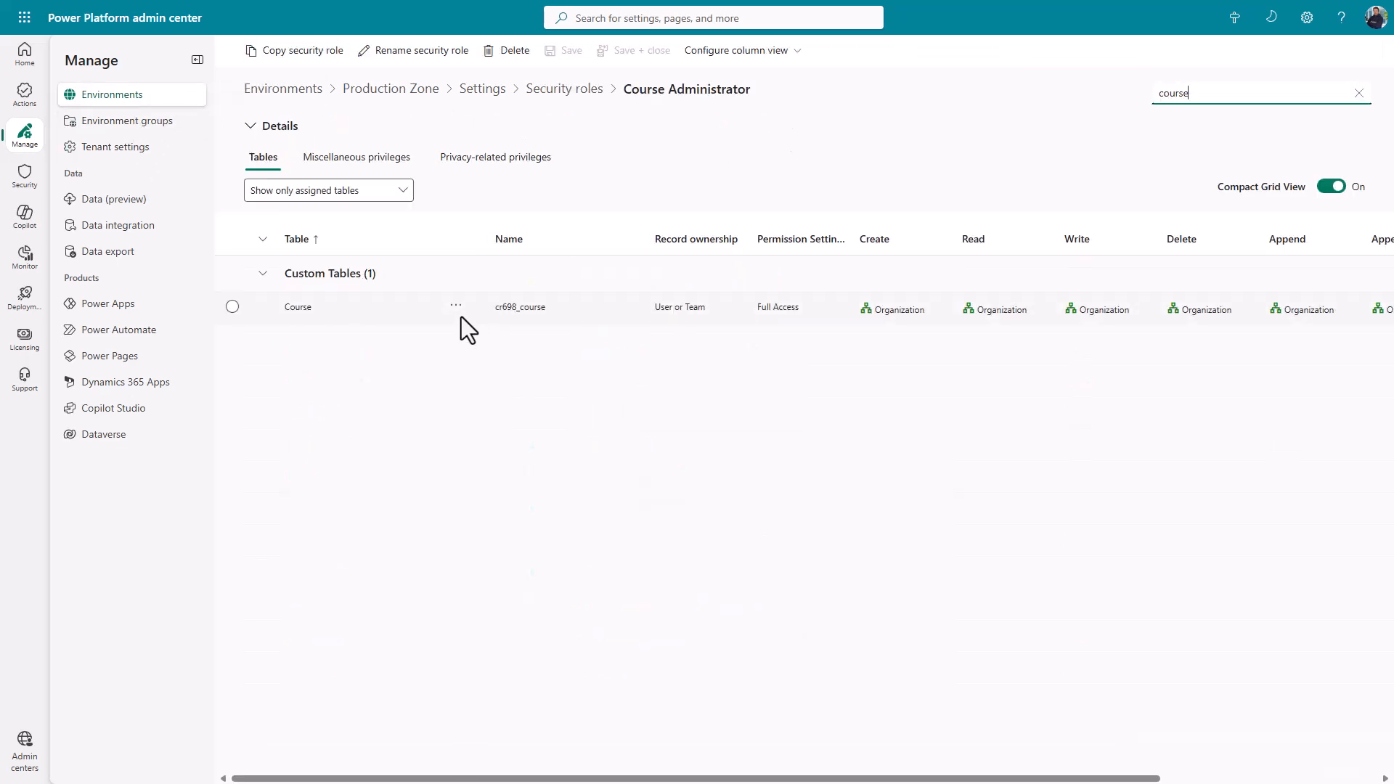
# Examine the permission settings for the Course table in the Course Administrator role and close them without changes.
pyautogui.click(458, 310)
pyautogui.click(485, 328)
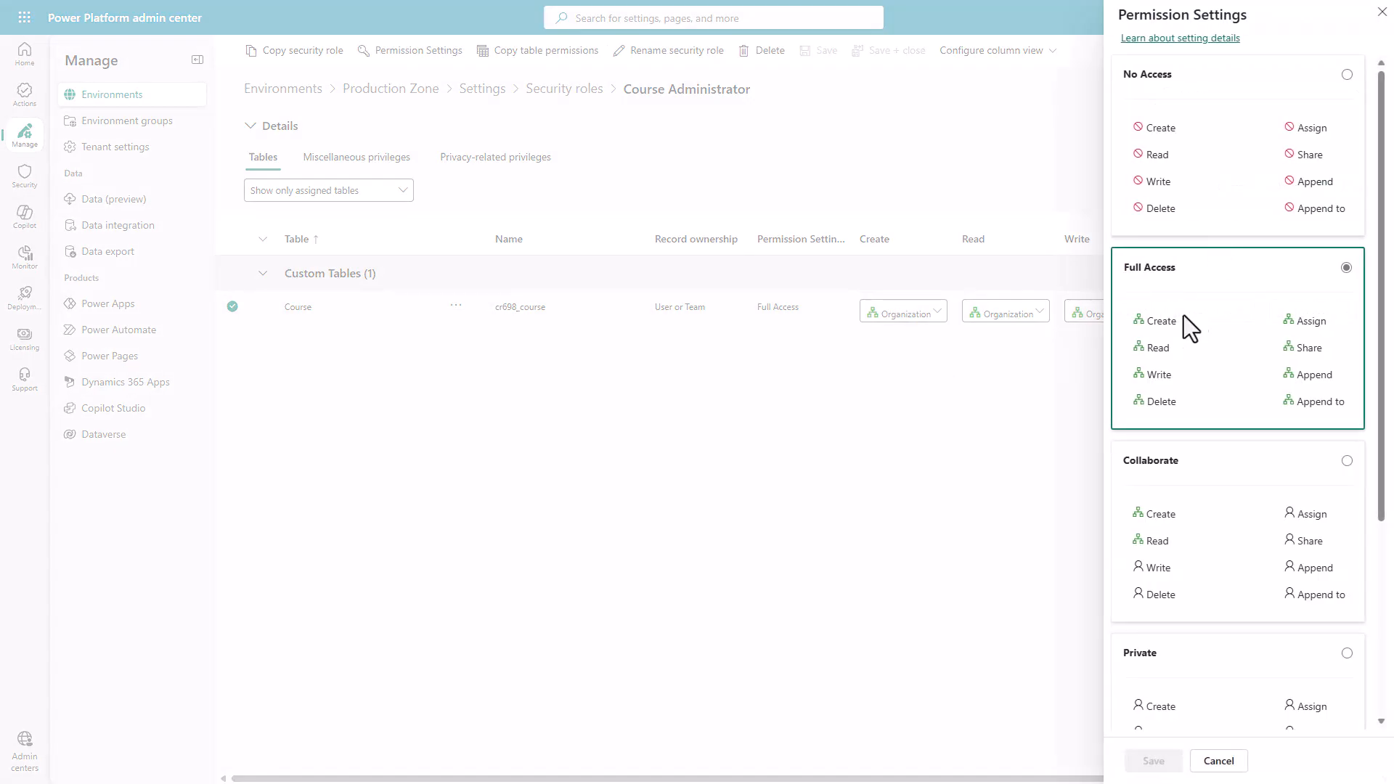
pyautogui.click(1381, 12)
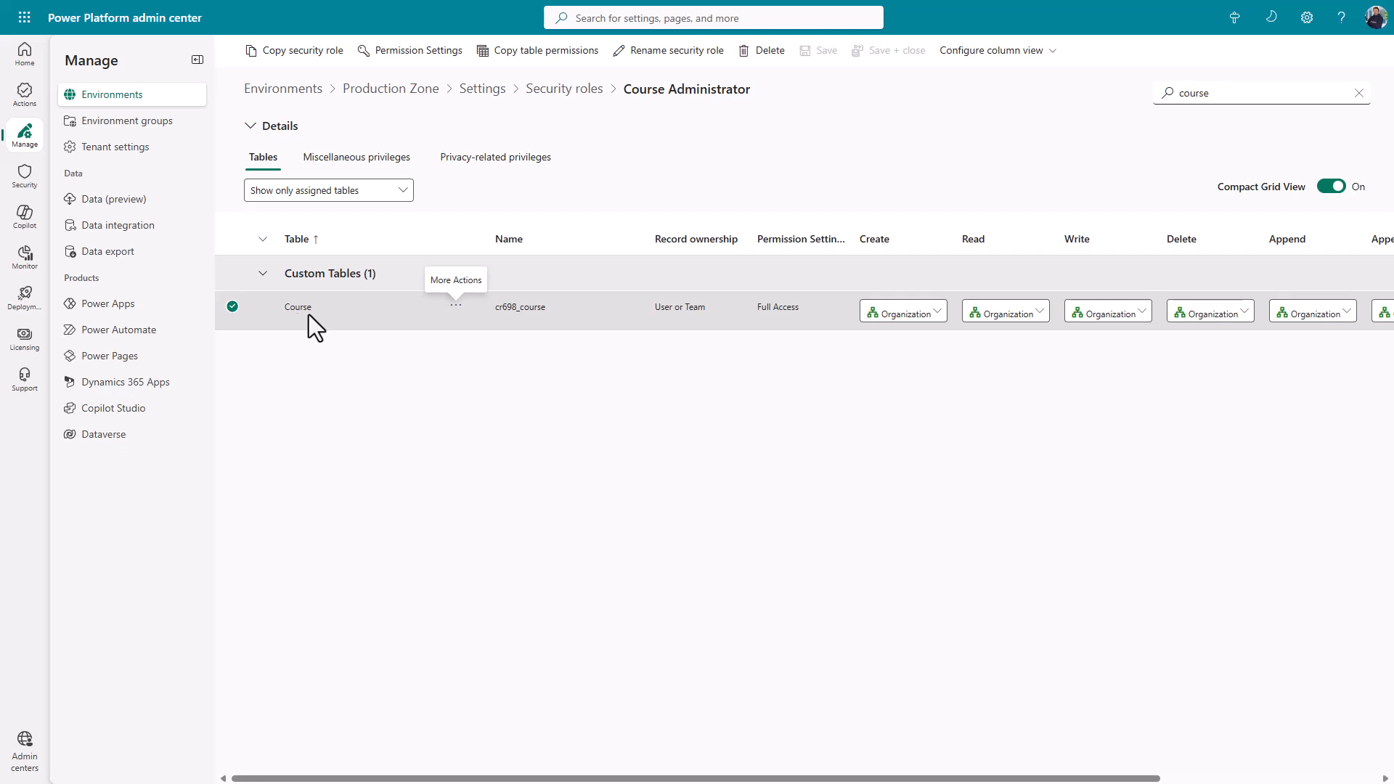